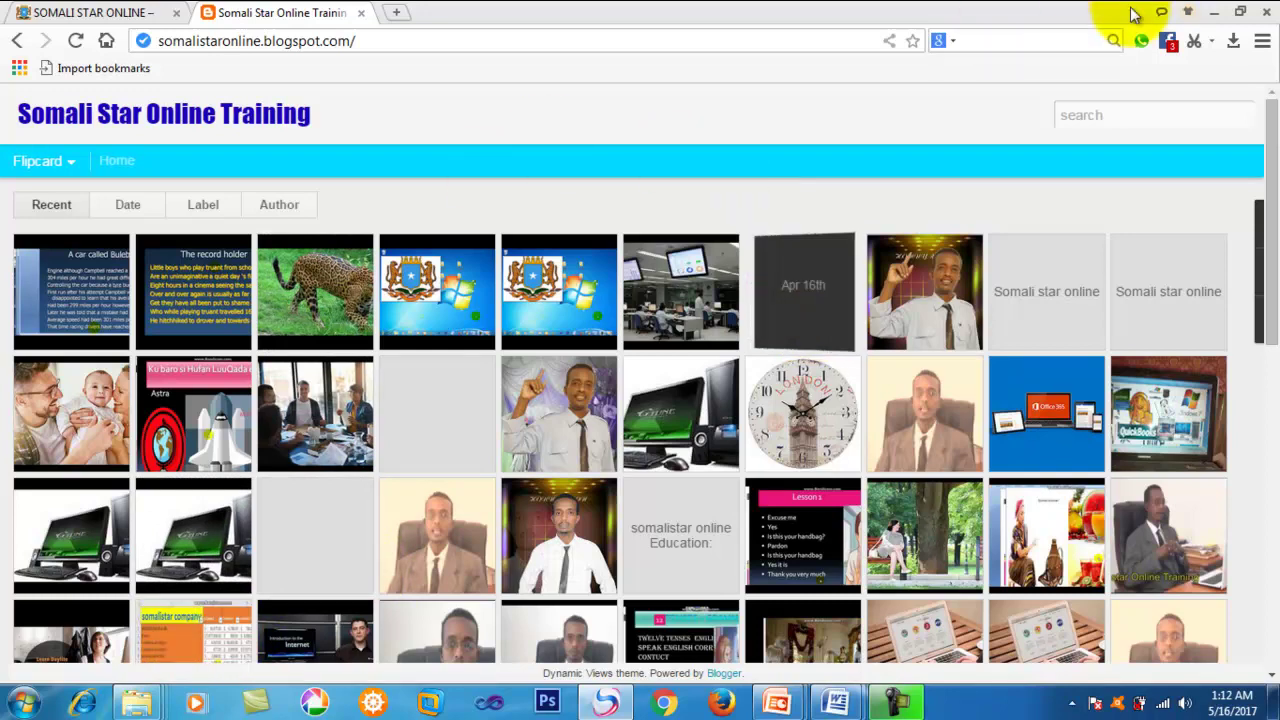
# Clear the desktop by minimizing the browser, closing the document's reading view and minimizing the mmb folder window.
pyautogui.click(1213, 13)
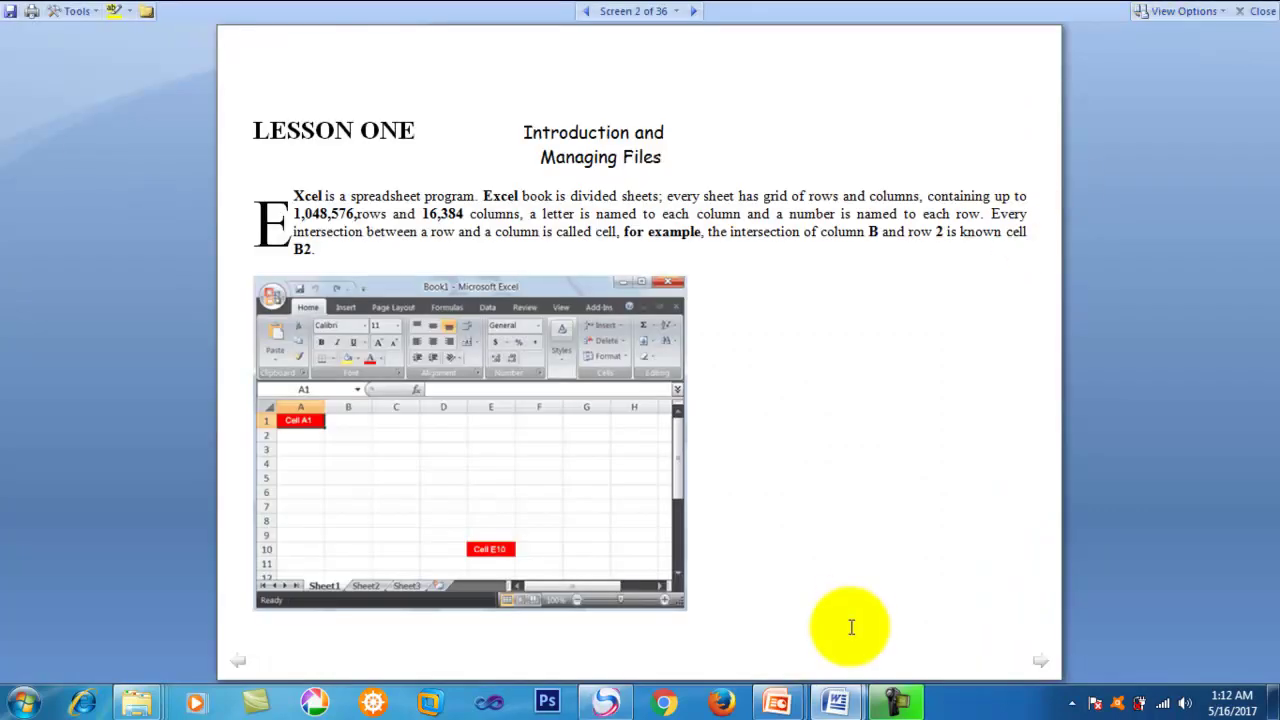
pyautogui.click(1162, 12)
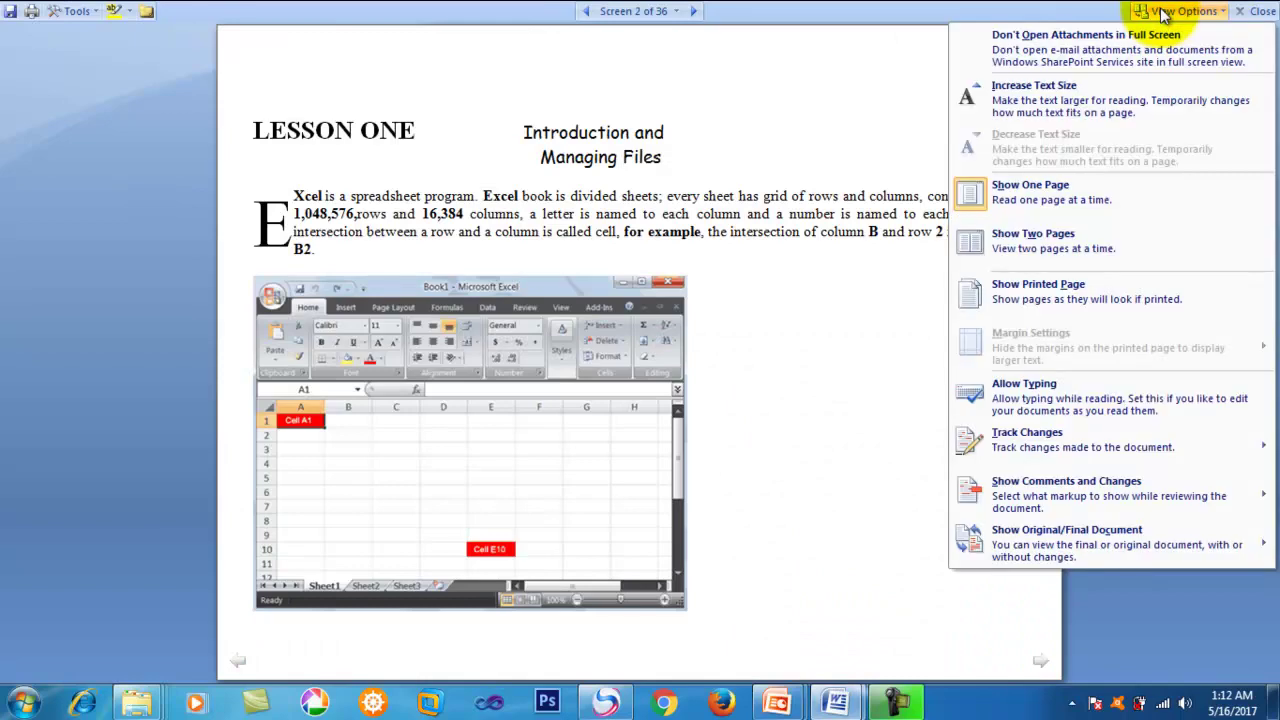
pyautogui.click(1258, 11)
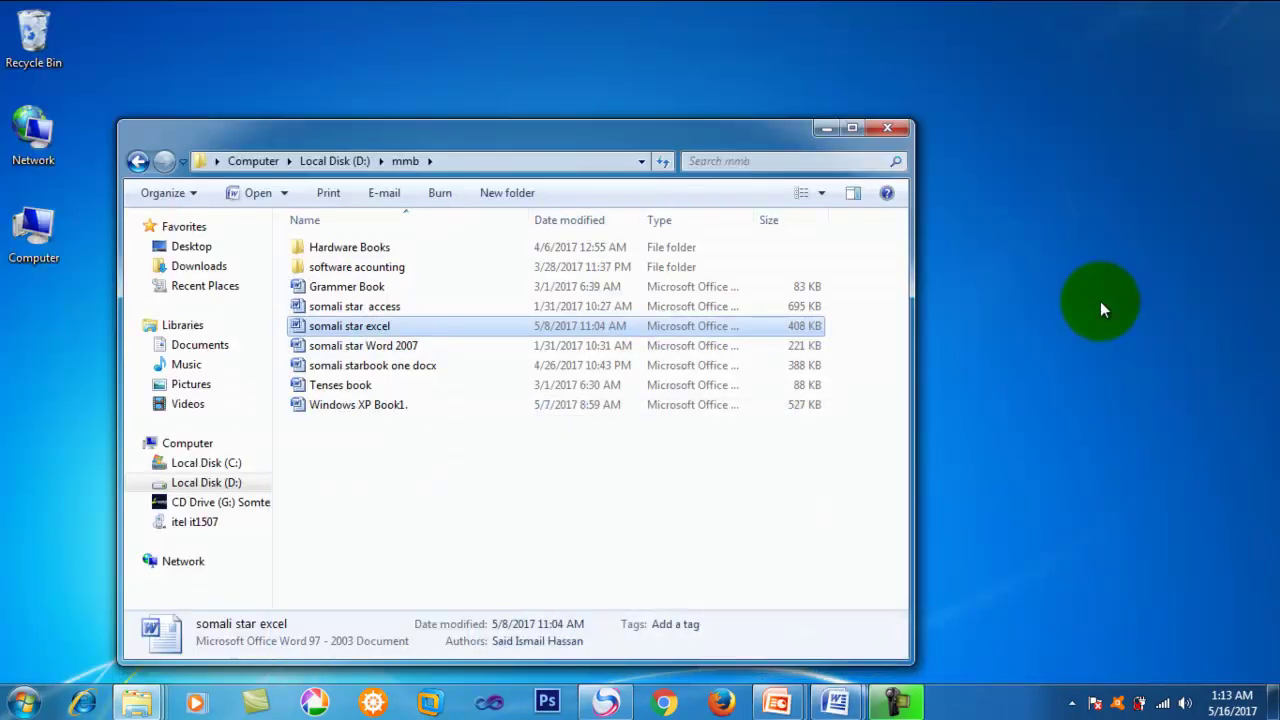
pyautogui.click(820, 123)
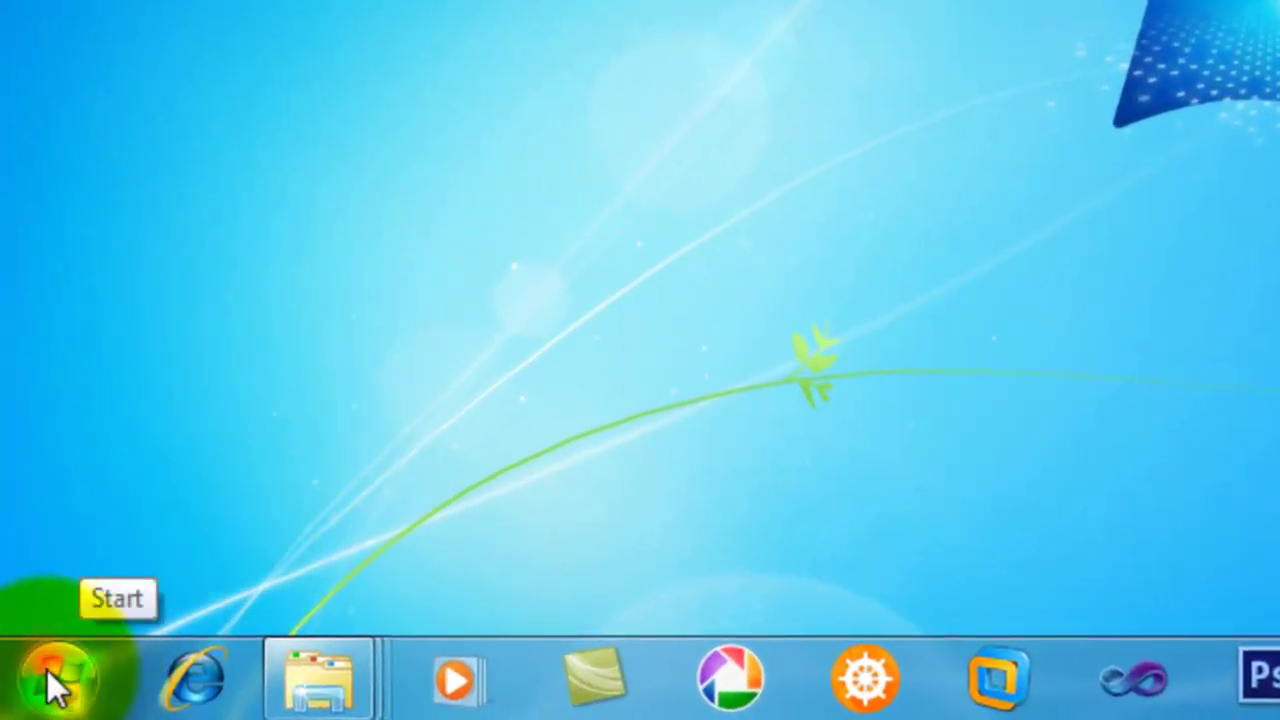
# Pin Microsoft Office Excel 2007 to the taskbar and launch it from there in a maximized window.
pyautogui.click(62, 690)
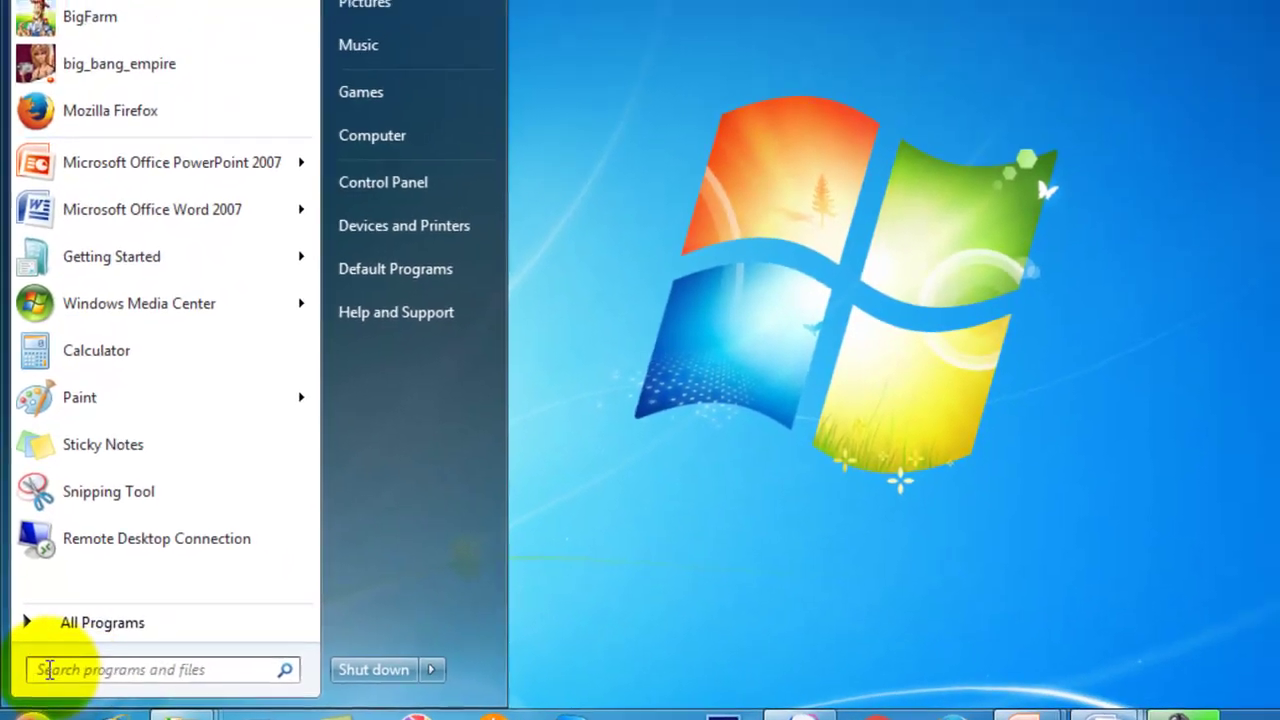
pyautogui.click(77, 621)
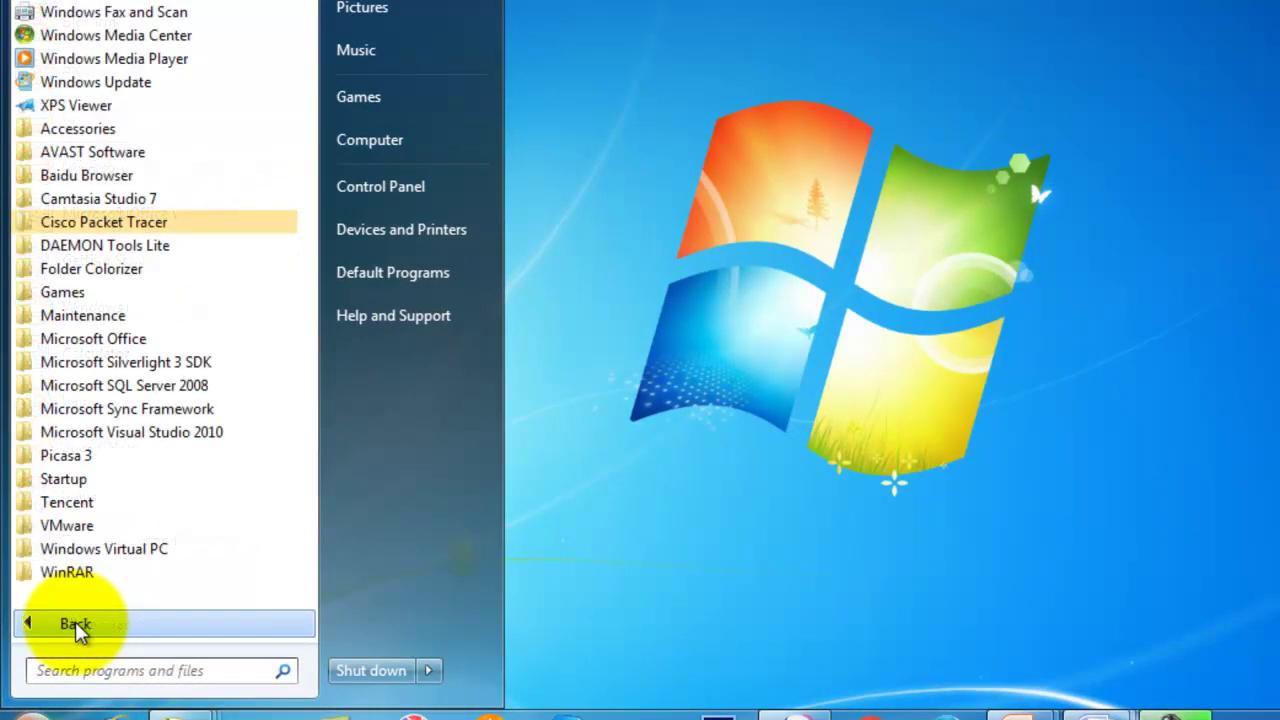
pyautogui.click(122, 341)
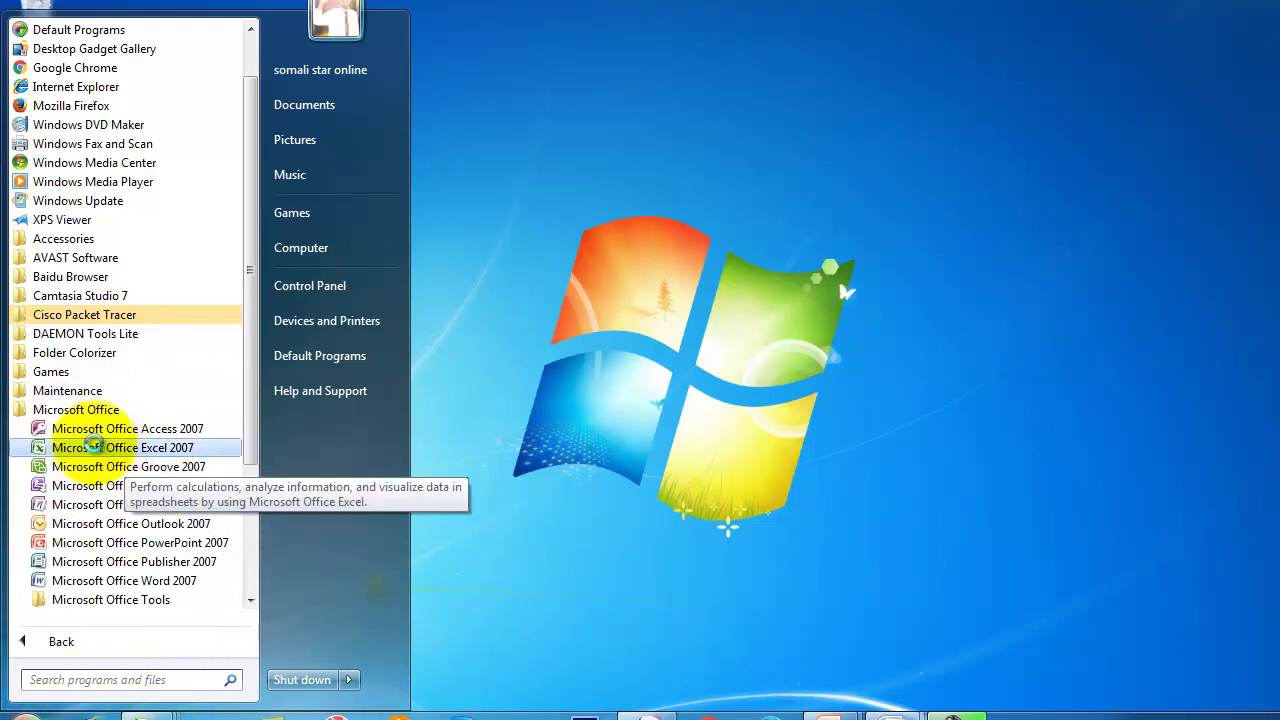
pyautogui.rightClick(92, 447)
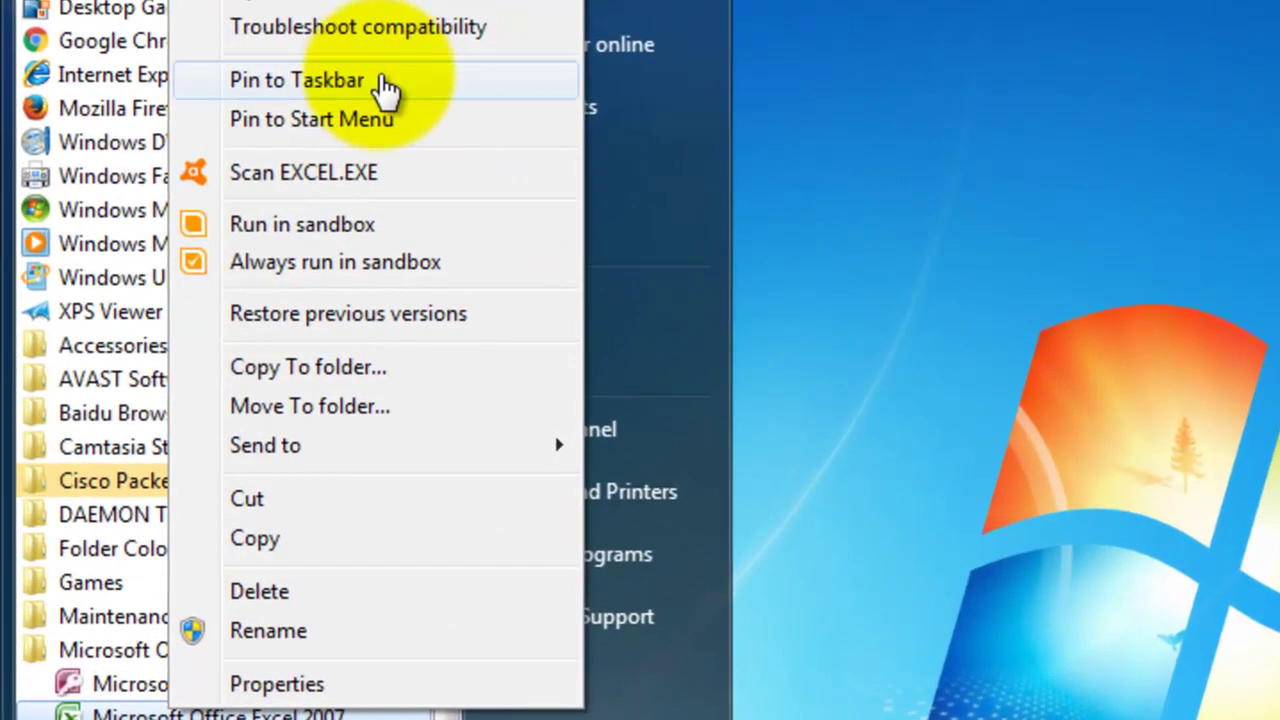
pyautogui.click(385, 82)
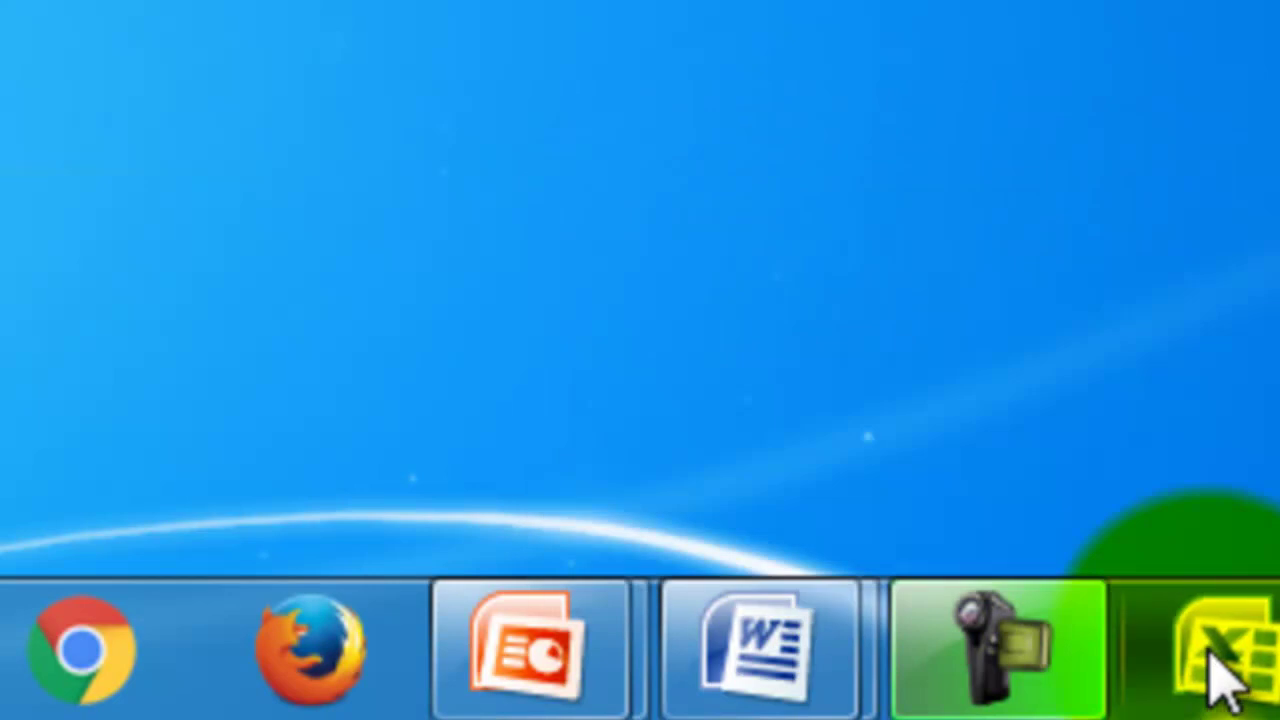
pyautogui.click(1218, 688)
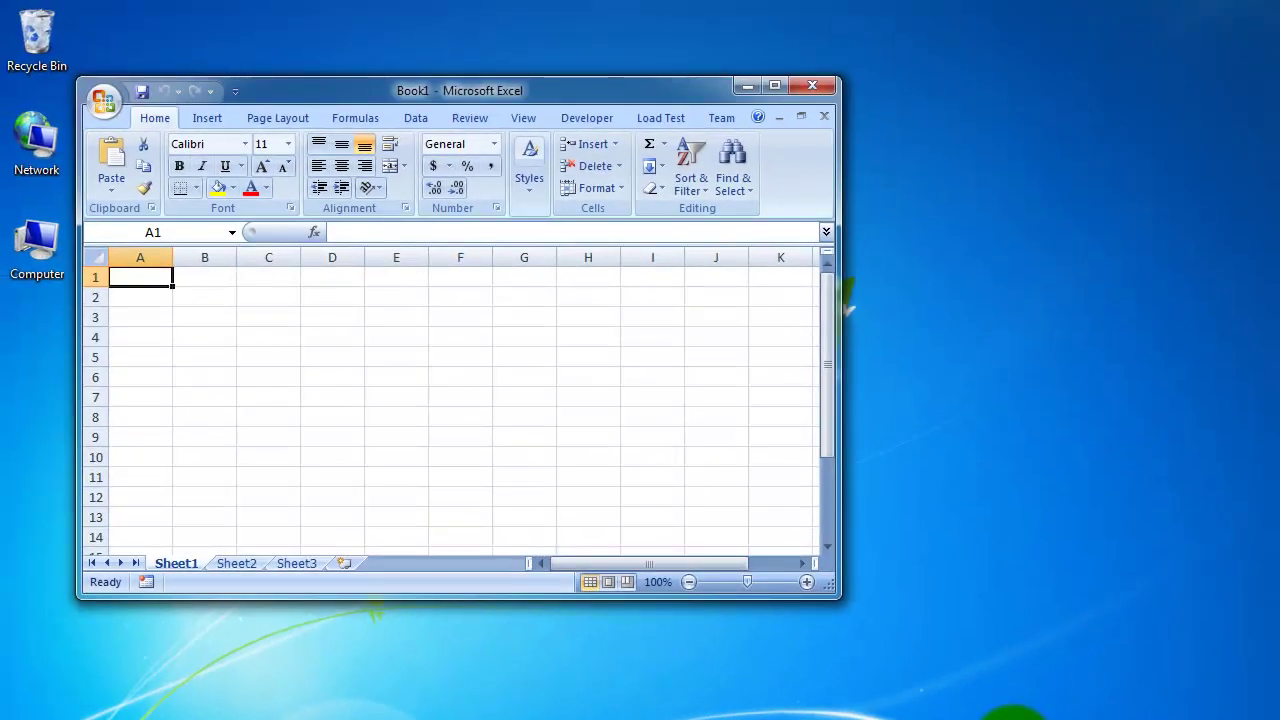
pyautogui.click(778, 84)
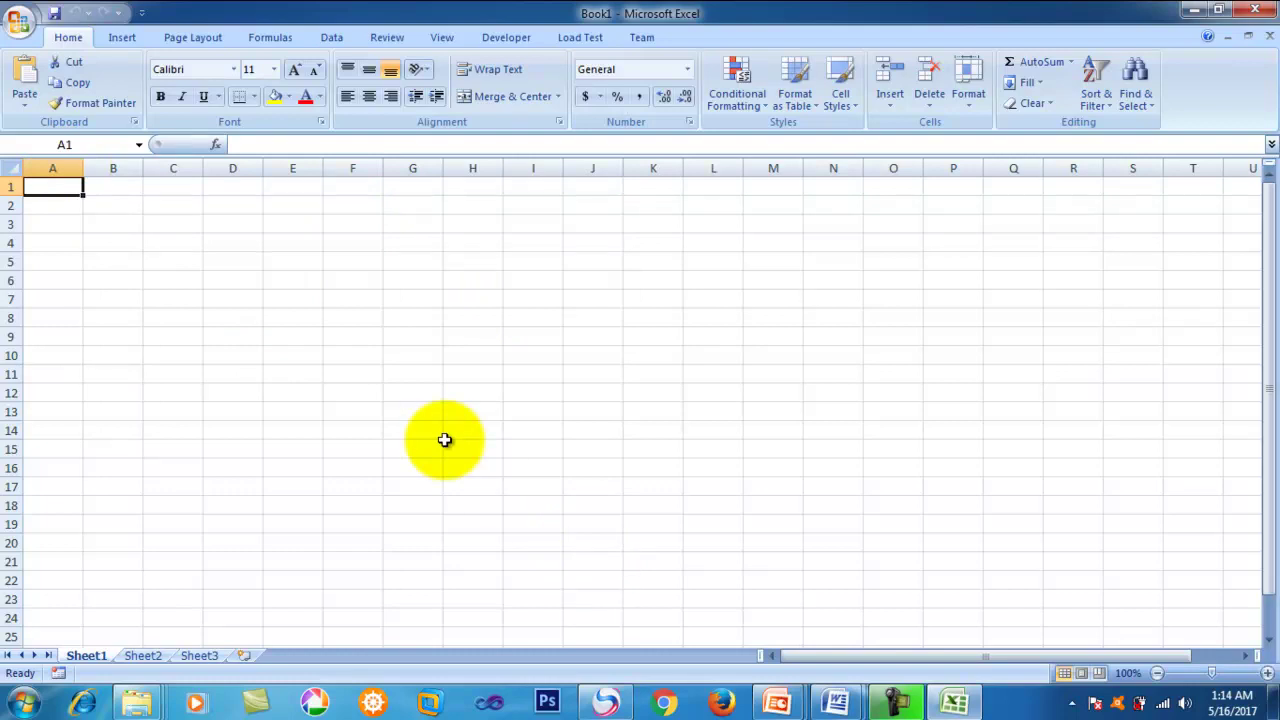
# Jump to the last row of column A in Sheet1 and return to cell A1.
pyautogui.hotkey('ctrl', 'Down')
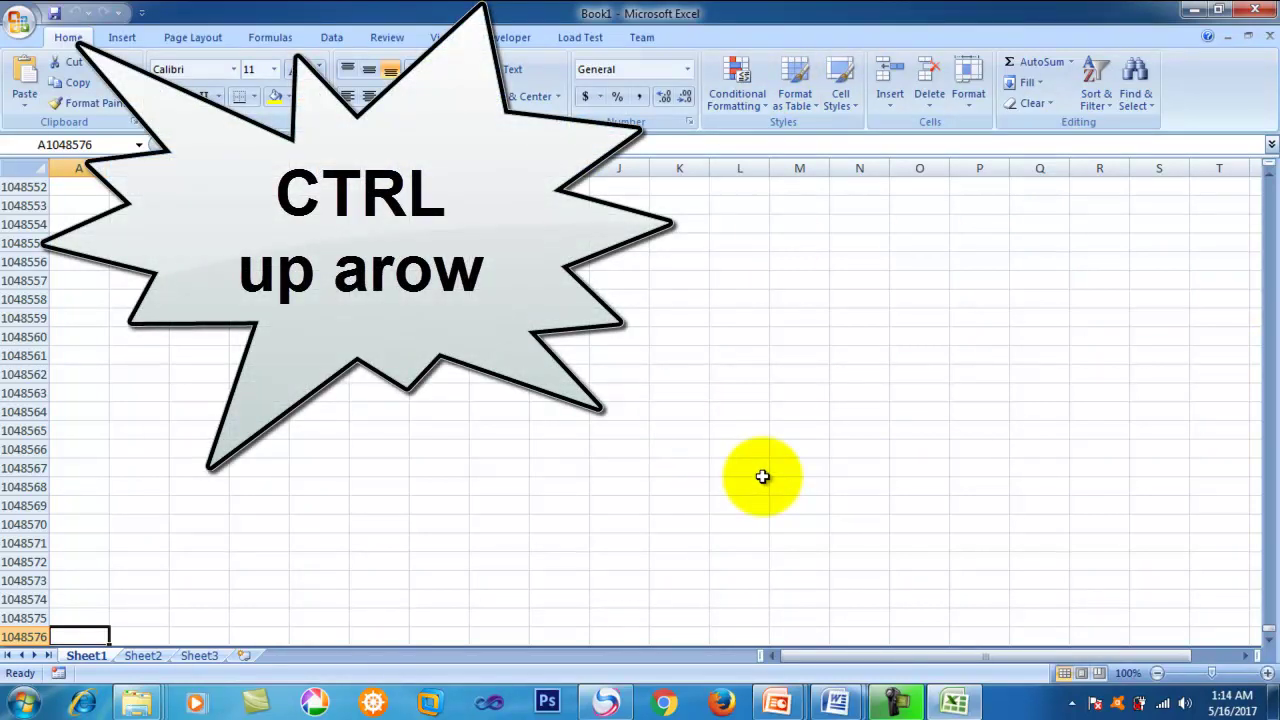
pyautogui.hotkey('ctrl', 'Up')
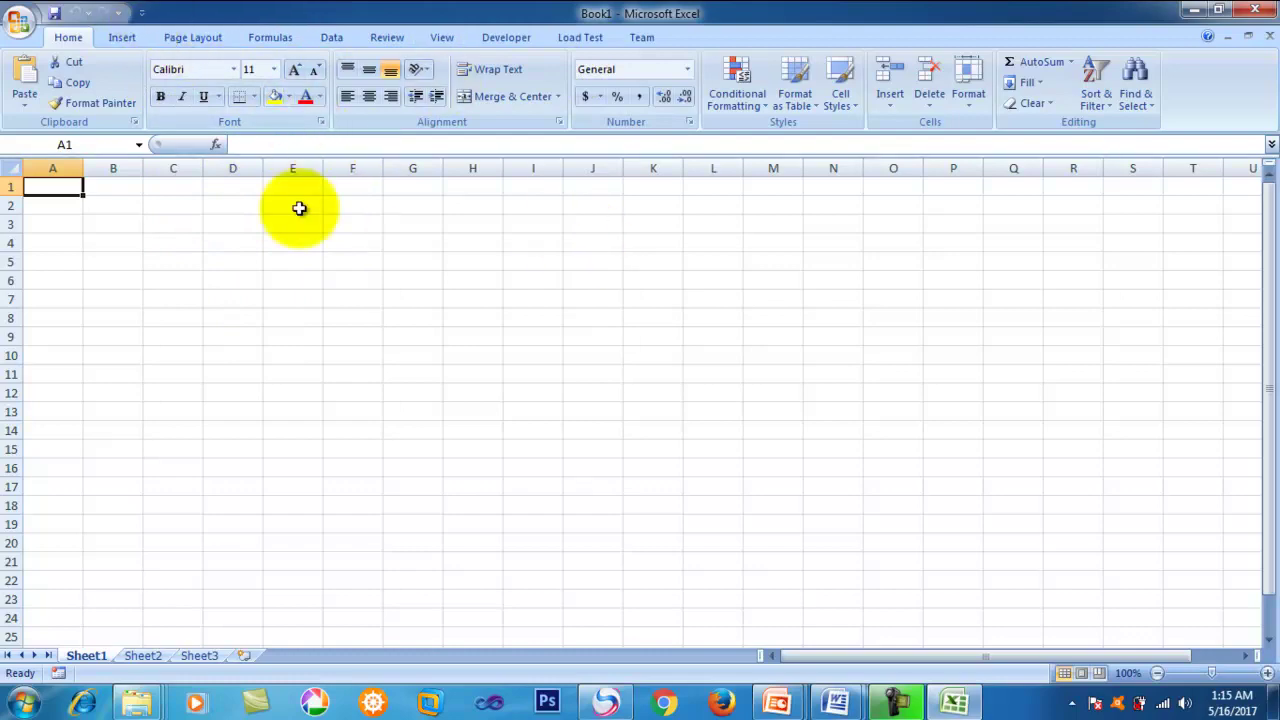
# Minimize the ribbon so that only its category names remain above the worksheet.
pyautogui.click(142, 13)
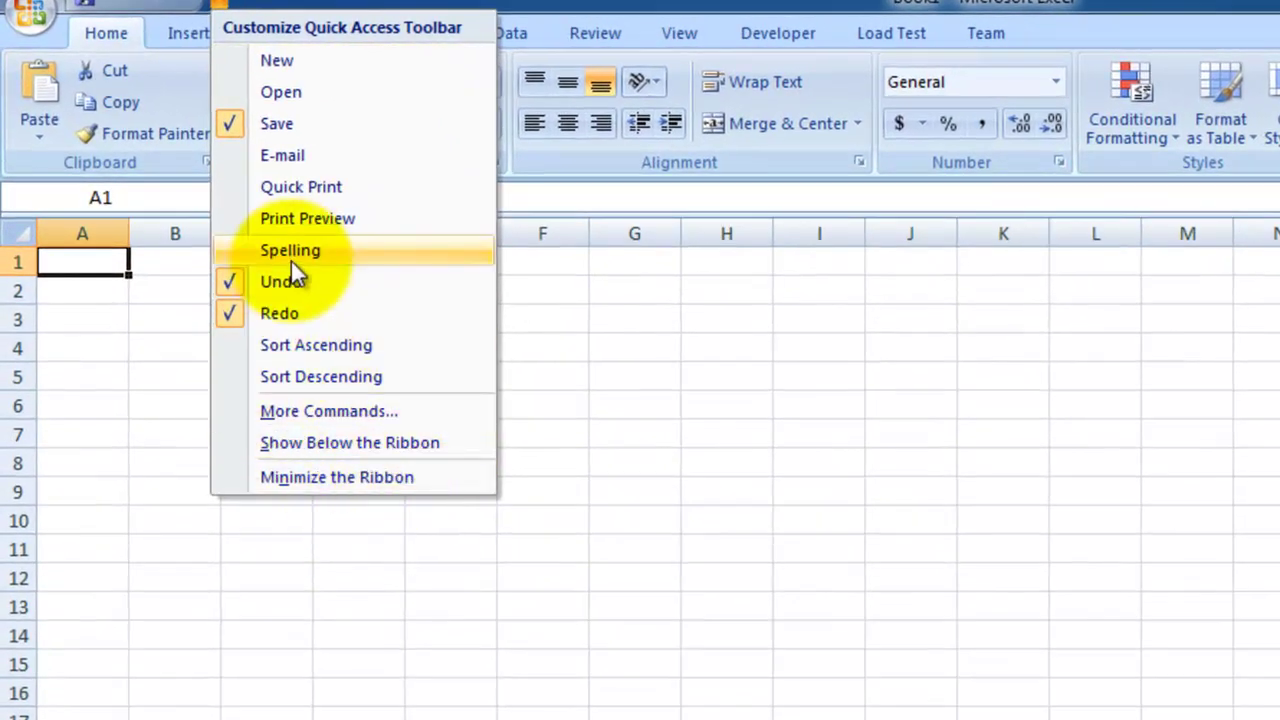
pyautogui.click(350, 478)
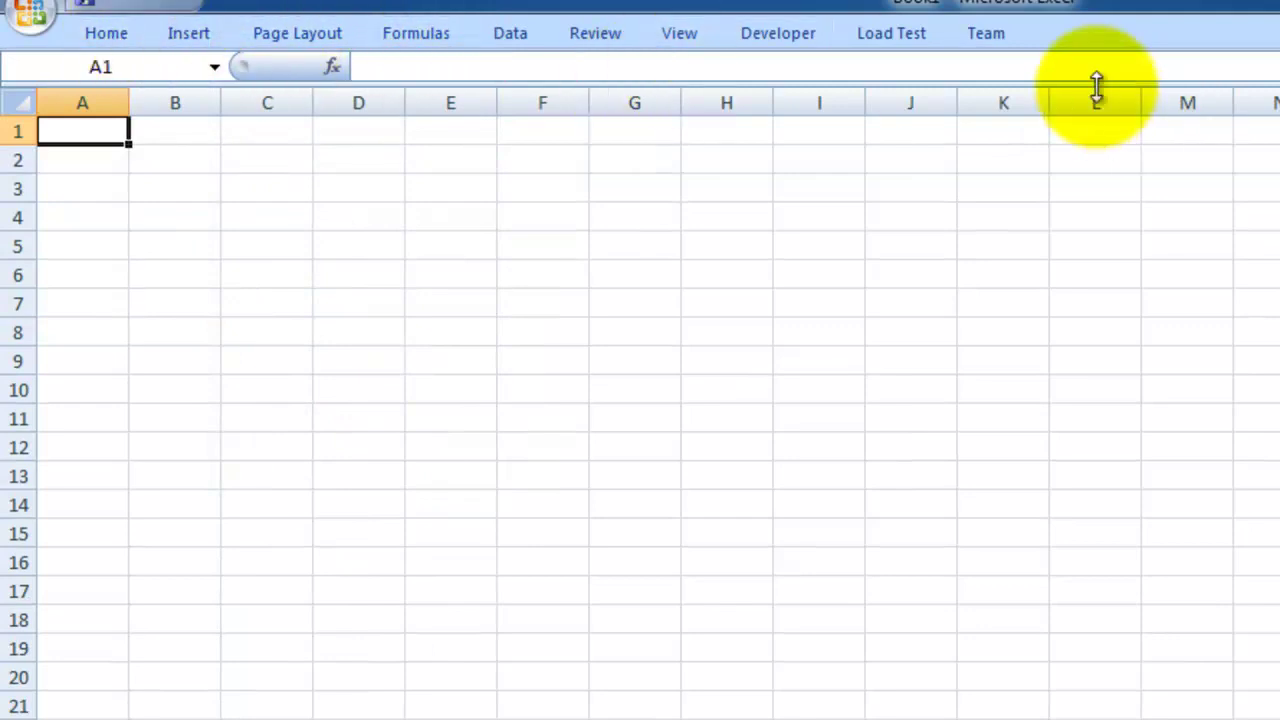
# Examine the command groups of each ribbon category in turn, from Insert and Page Layout through to Team.
pyautogui.click(188, 33)
pyautogui.click(282, 38)
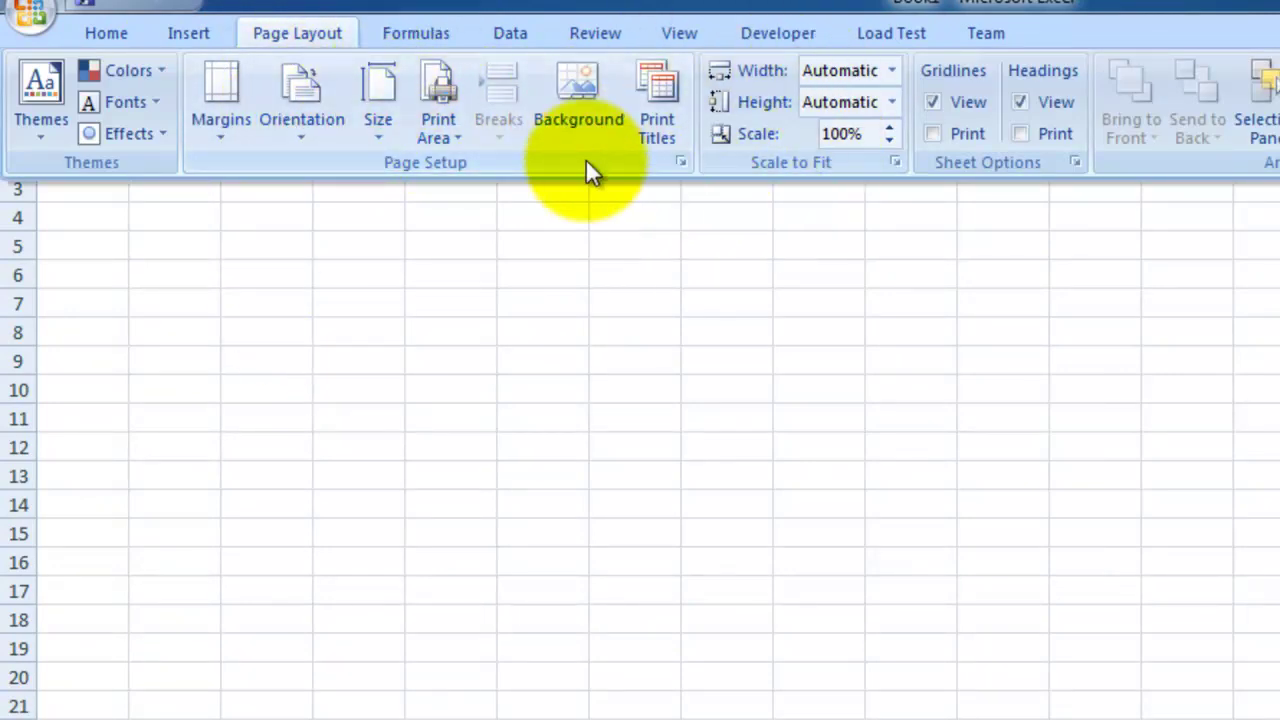
pyautogui.click(439, 31)
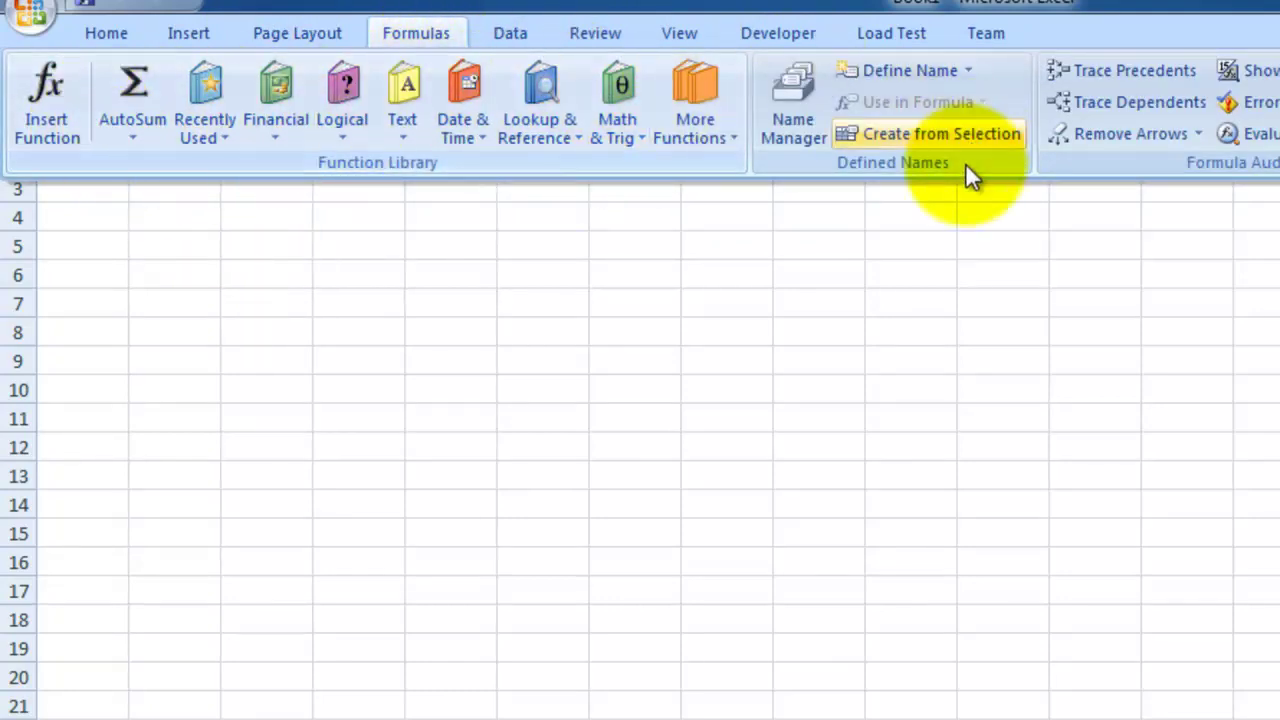
pyautogui.click(507, 33)
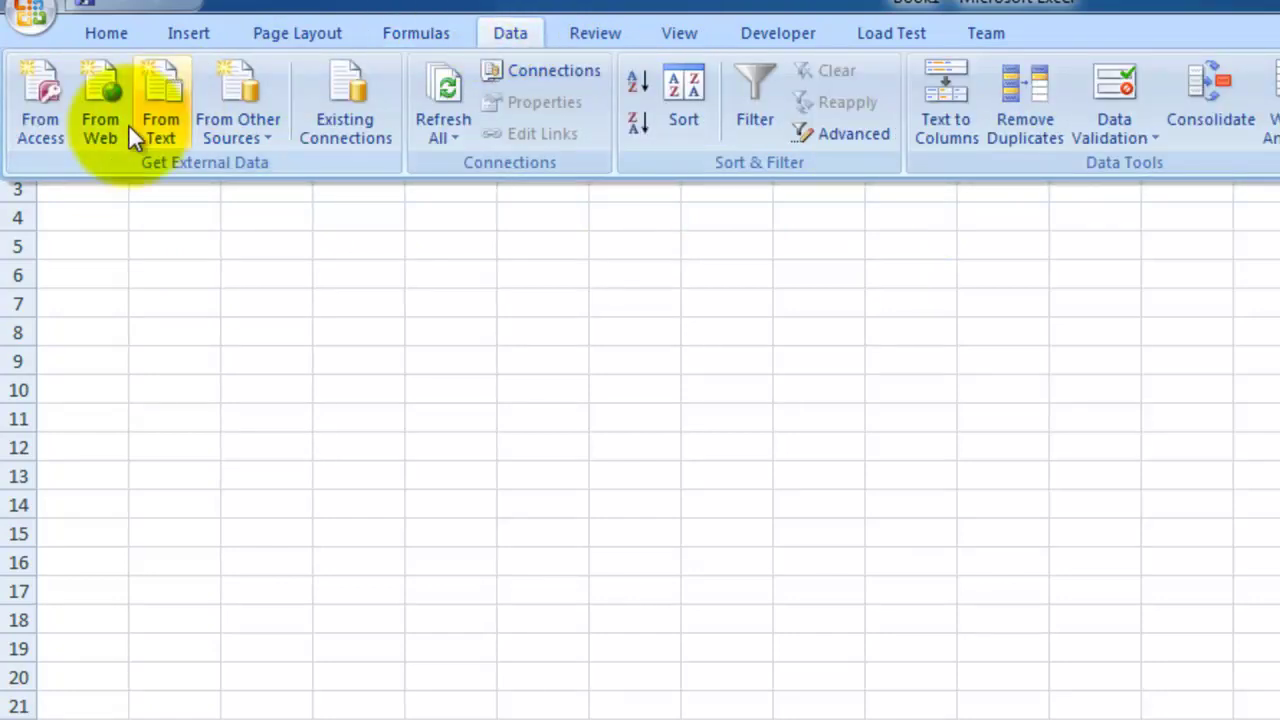
pyautogui.click(604, 33)
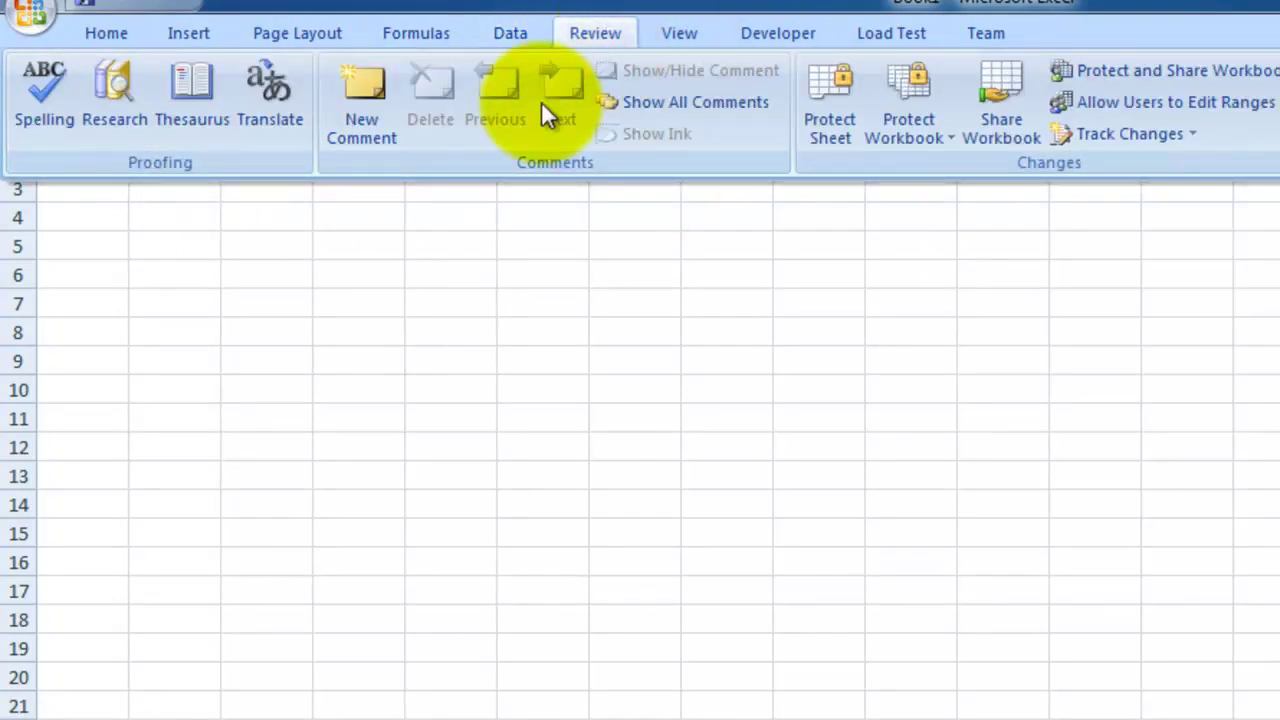
pyautogui.click(690, 33)
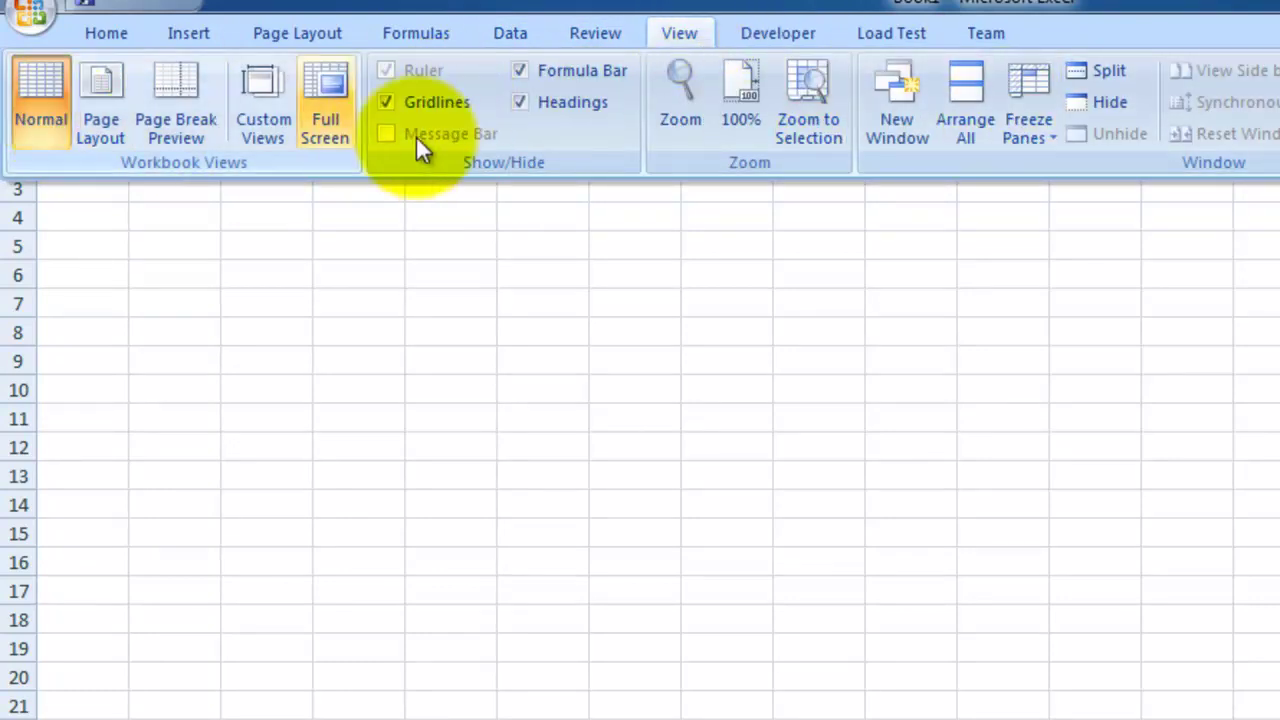
pyautogui.click(756, 34)
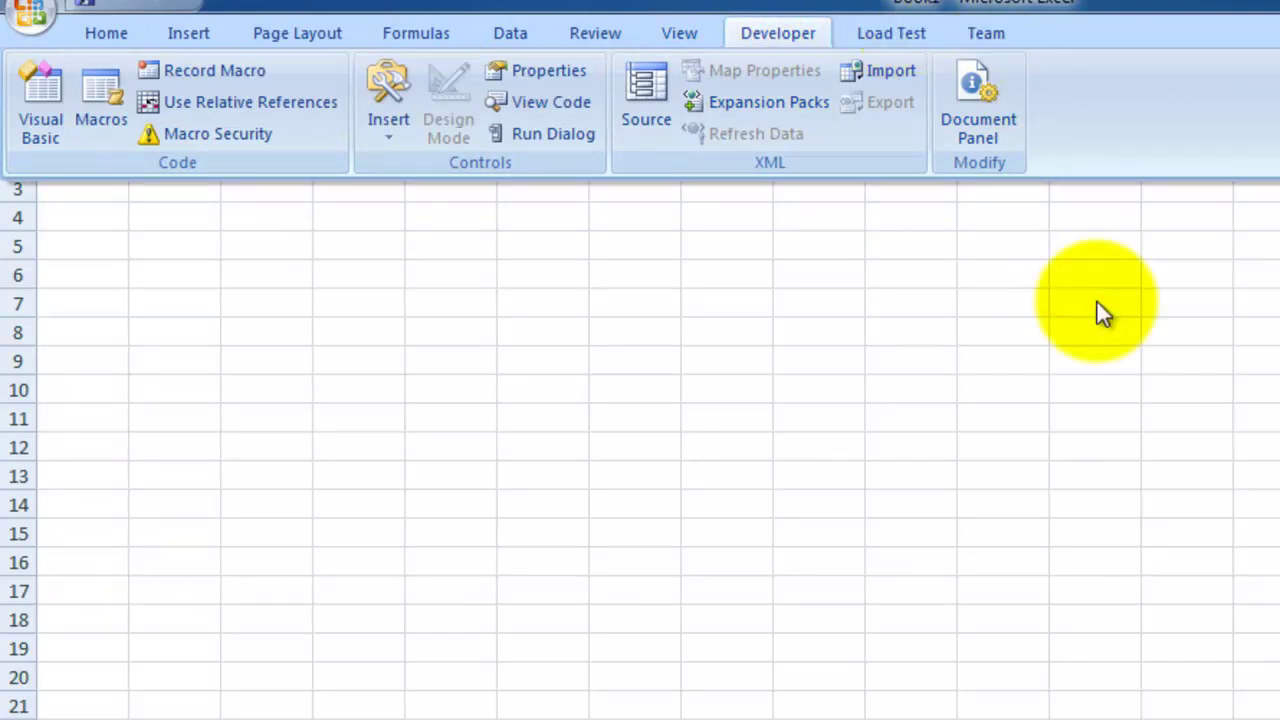
pyautogui.click(885, 35)
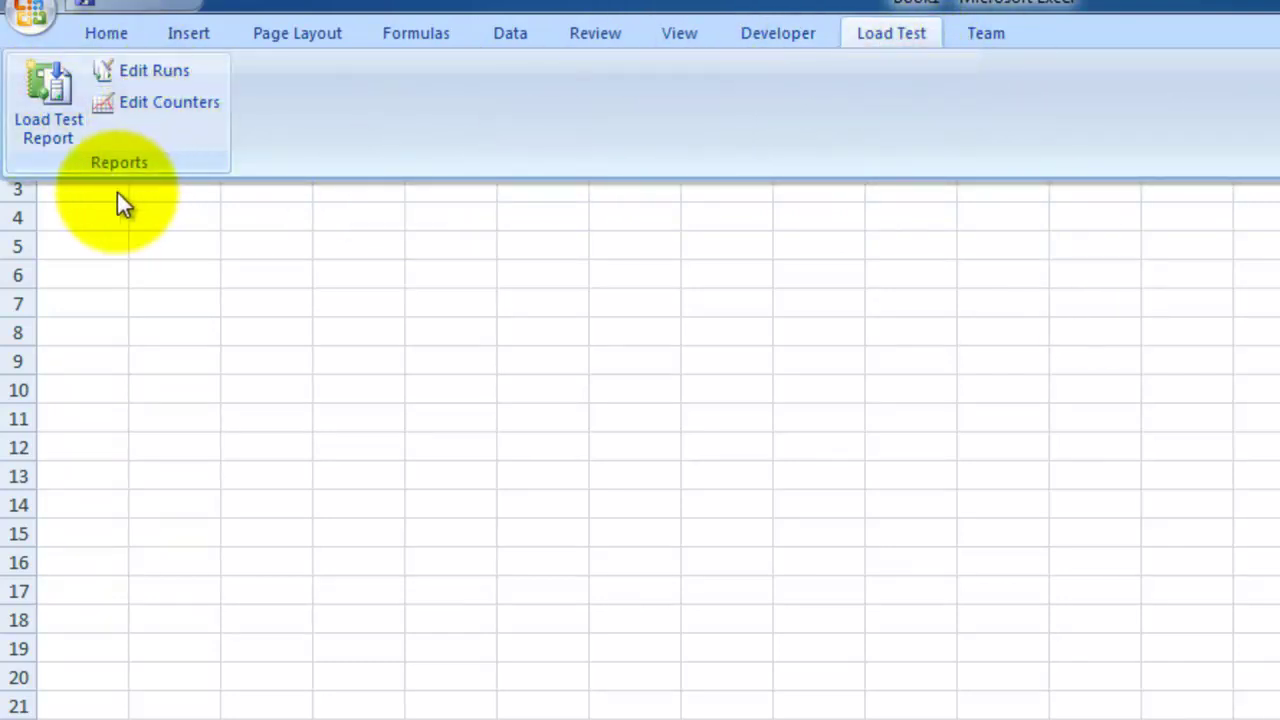
pyautogui.click(995, 30)
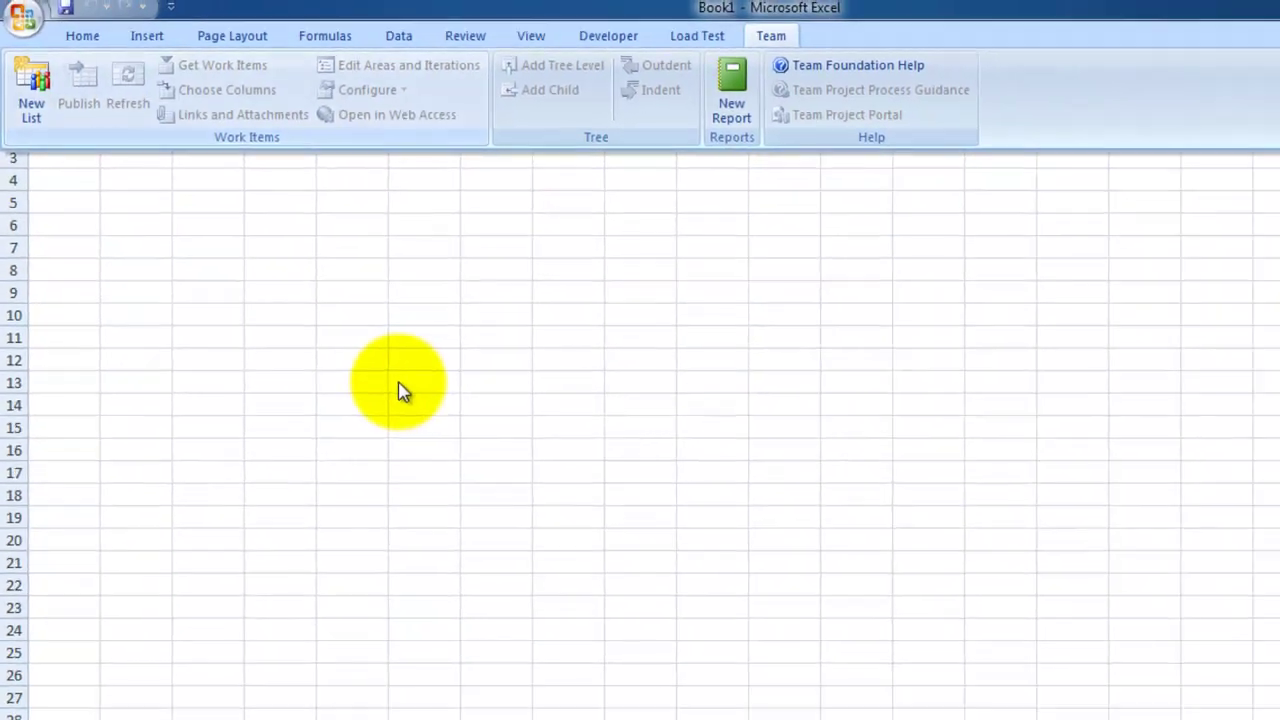
pyautogui.click(509, 476)
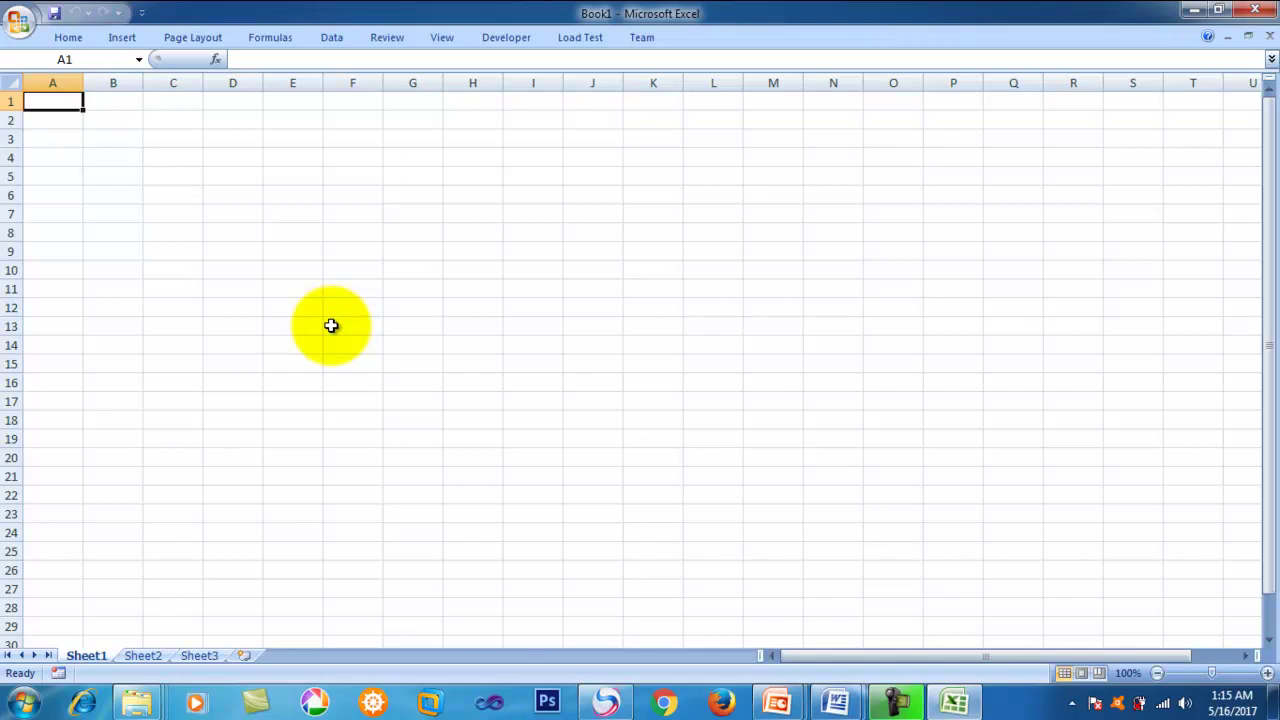
# Restore the full ribbon and display the Home commands again.
pyautogui.click(143, 15)
pyautogui.click(194, 327)
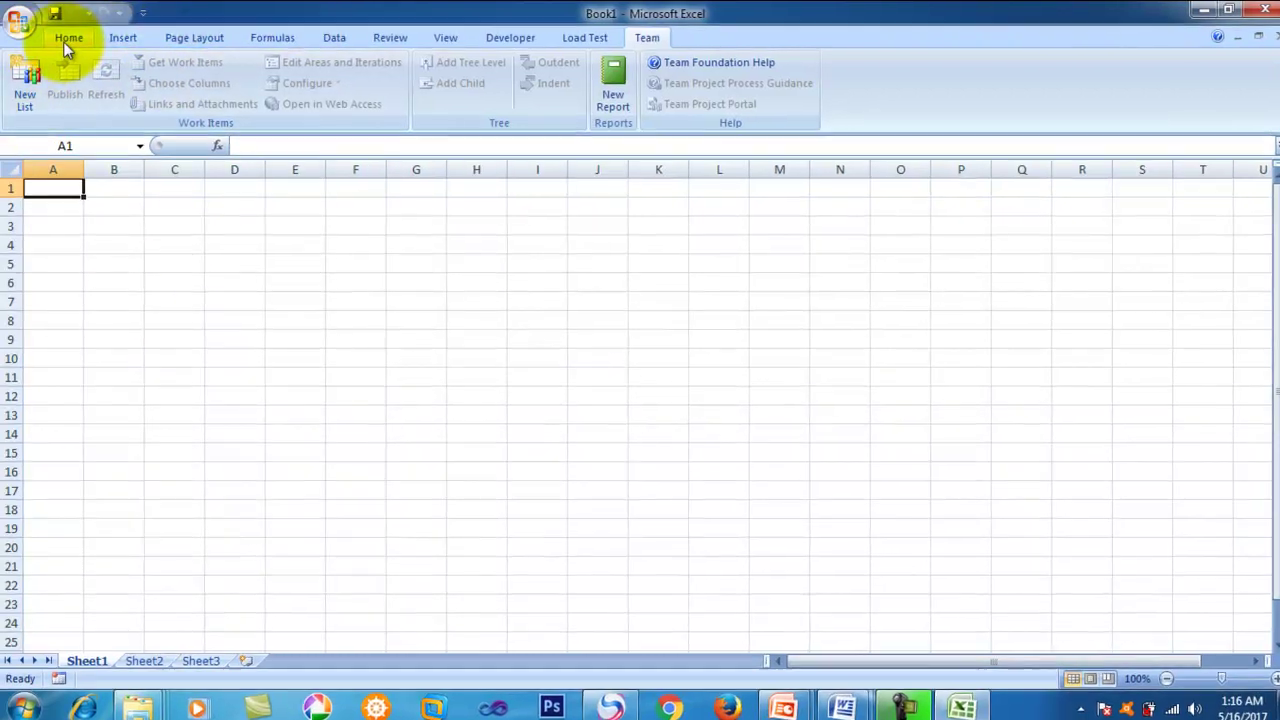
pyautogui.click(75, 40)
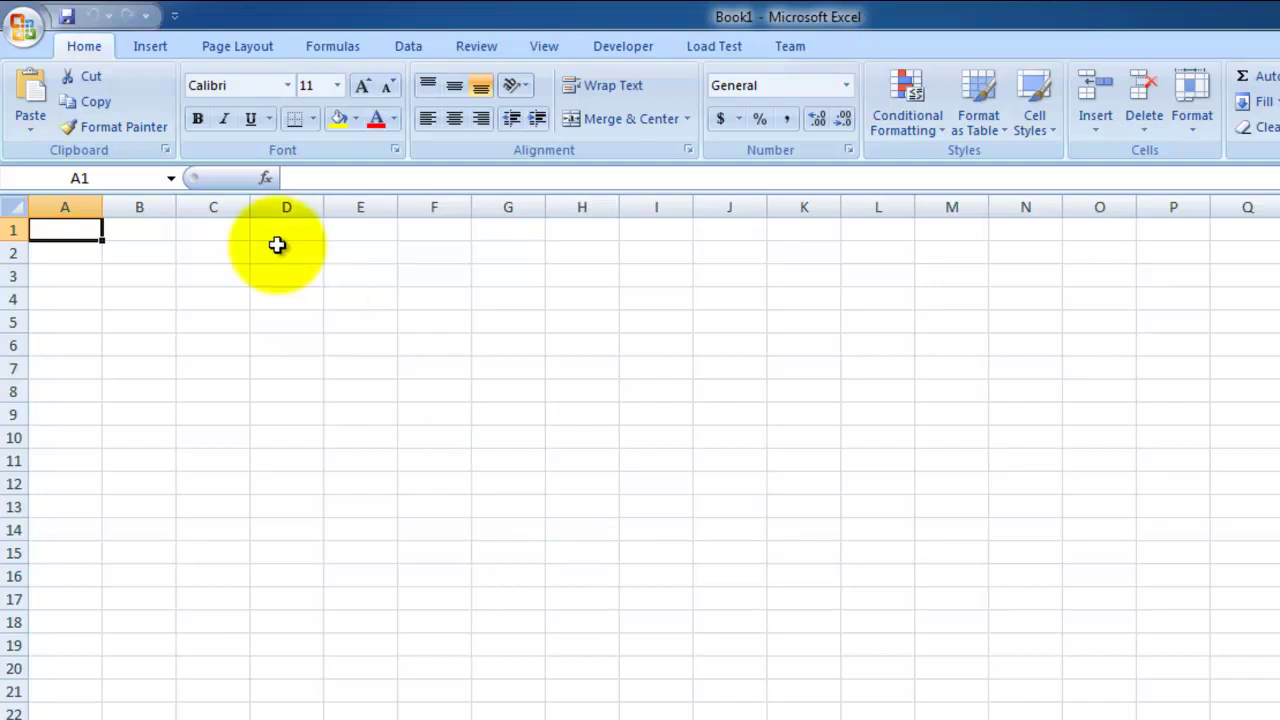
# Enter the text "magaca" in cell B1.
pyautogui.click(148, 230)
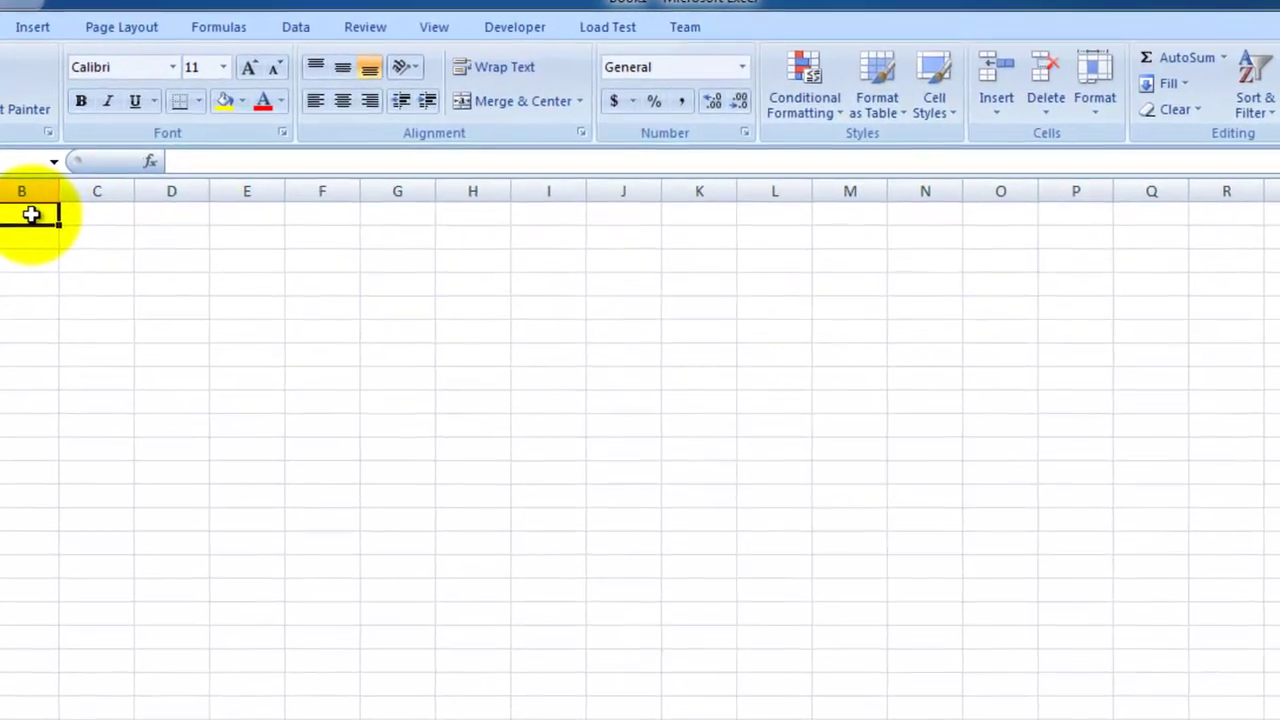
pyautogui.write('ma')
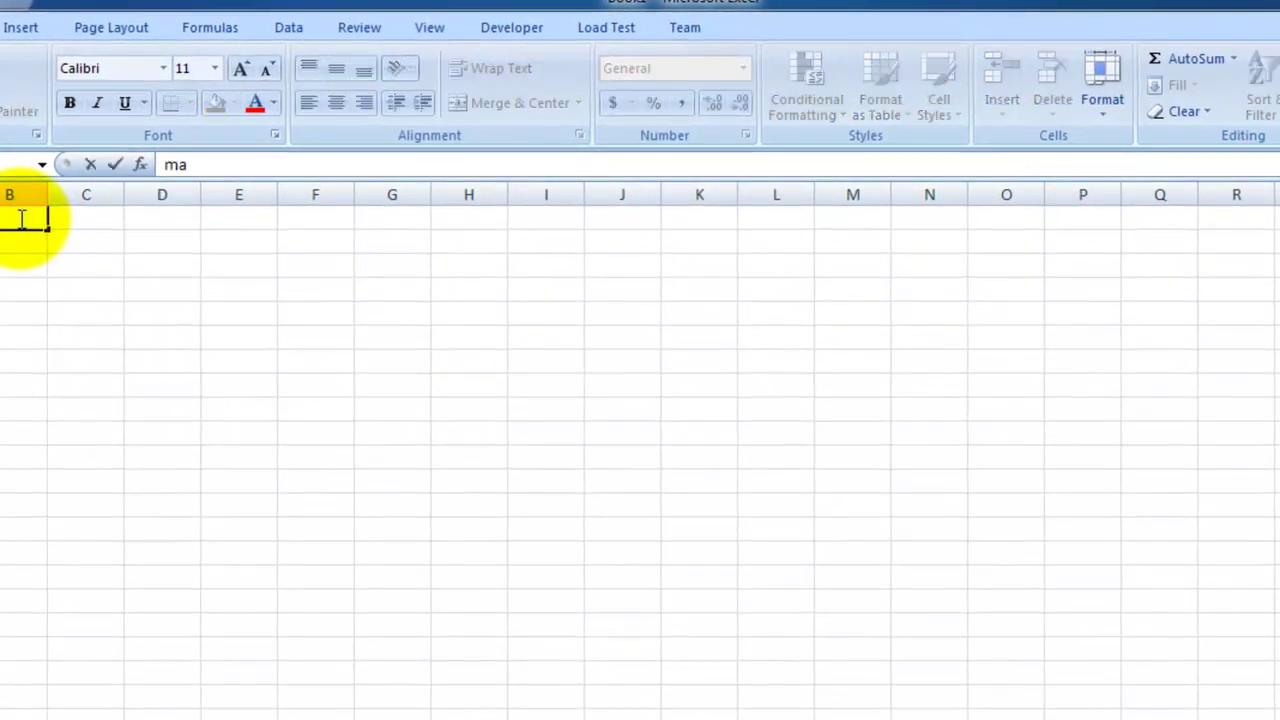
pyautogui.write('gaca')
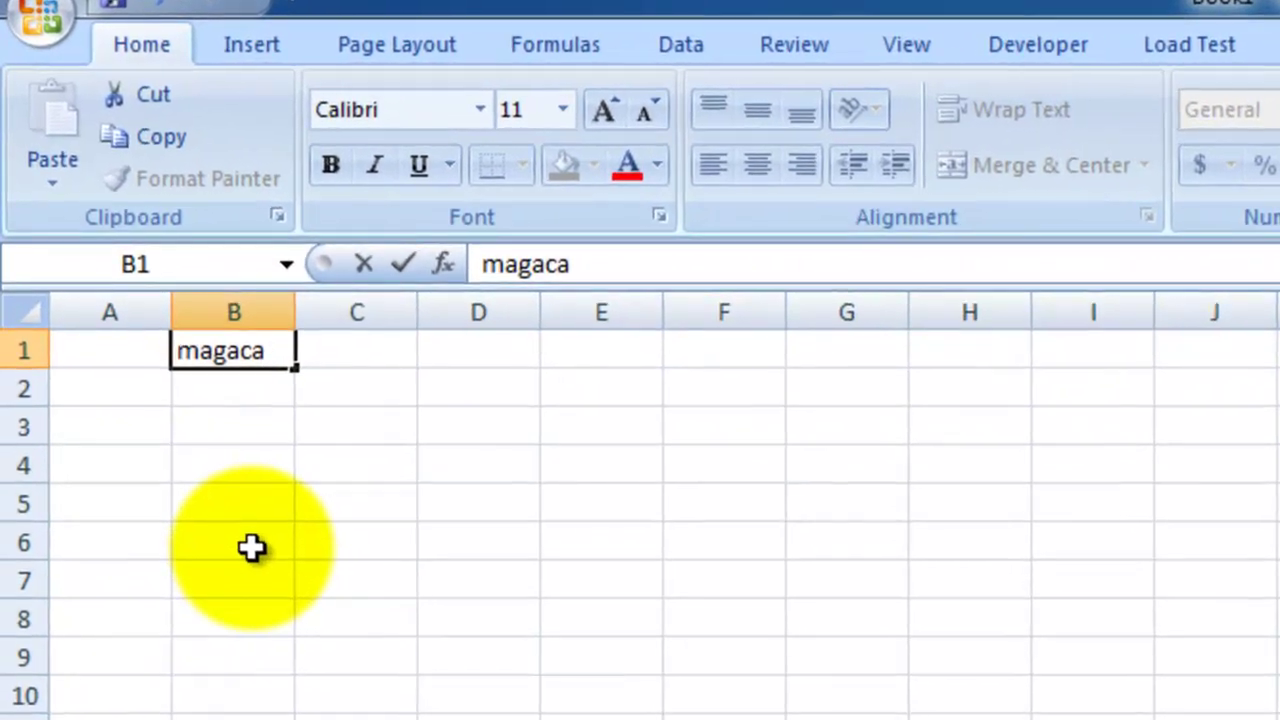
# Enter the number 0124 in cell B6.
pyautogui.click(255, 543)
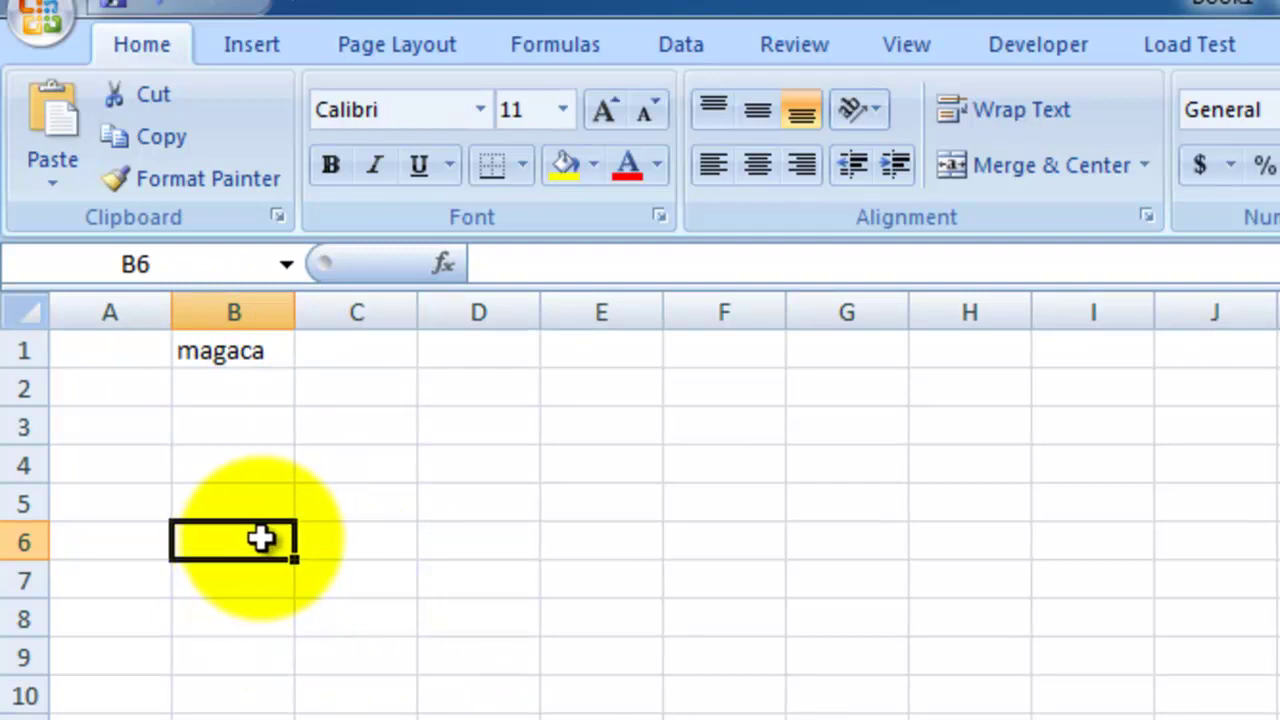
pyautogui.write('0124')
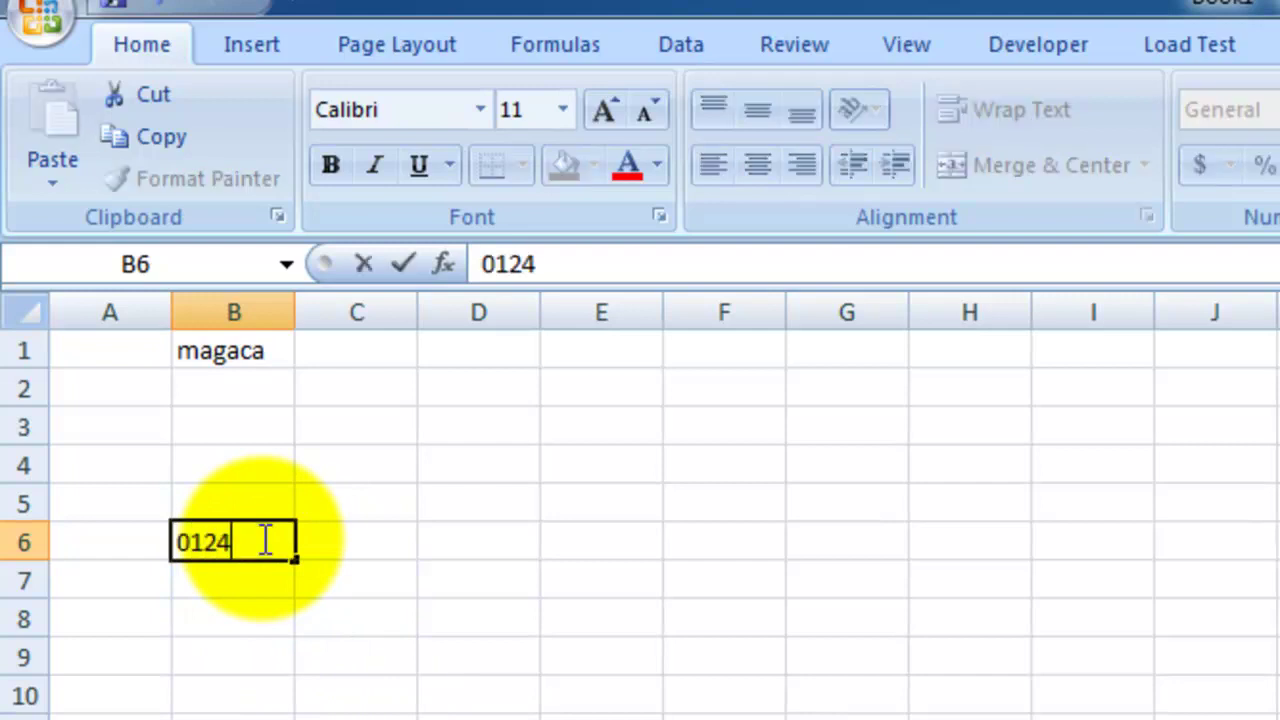
pyautogui.click(343, 694)
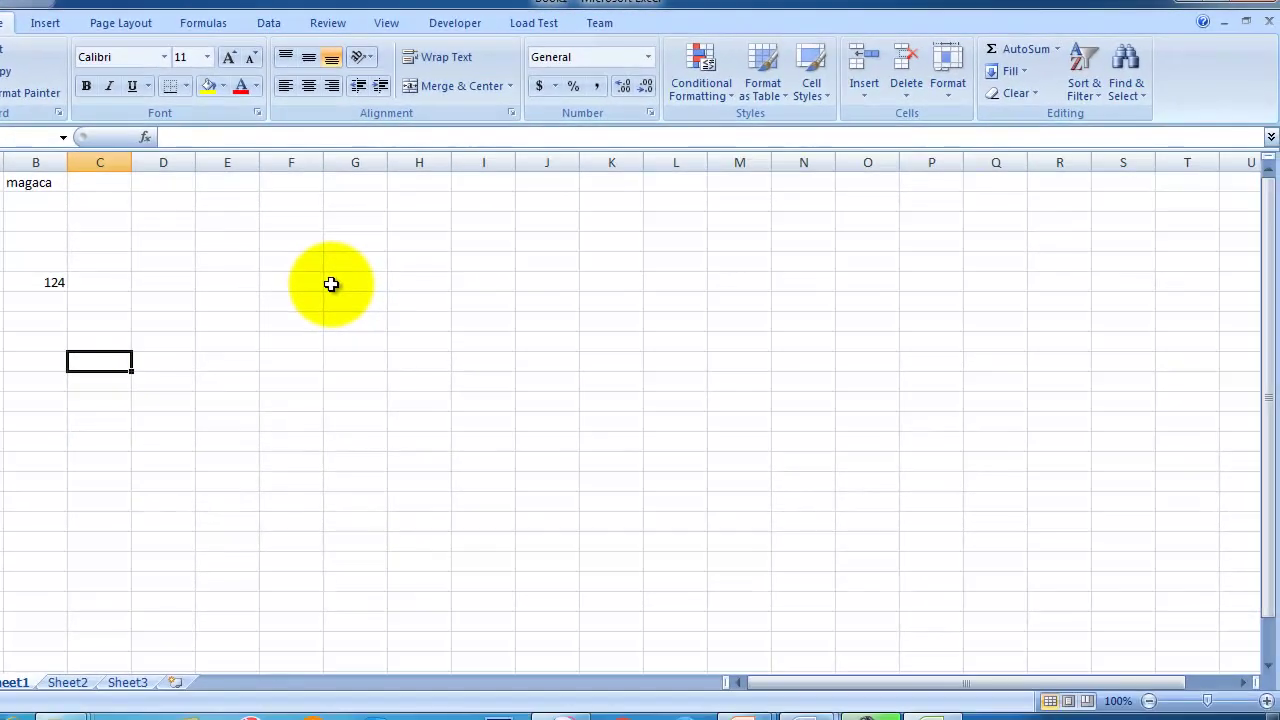
# Enter the logical value "true" in cell F4.
pyautogui.click(294, 245)
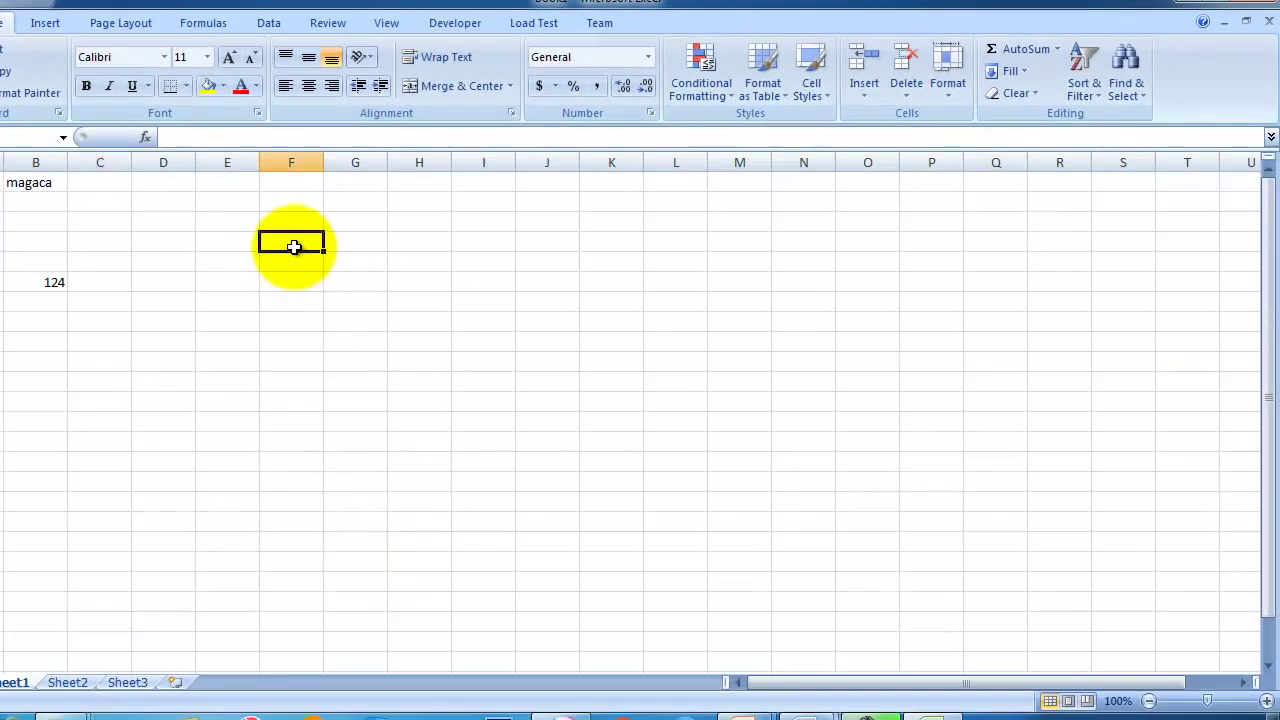
pyautogui.write('true')
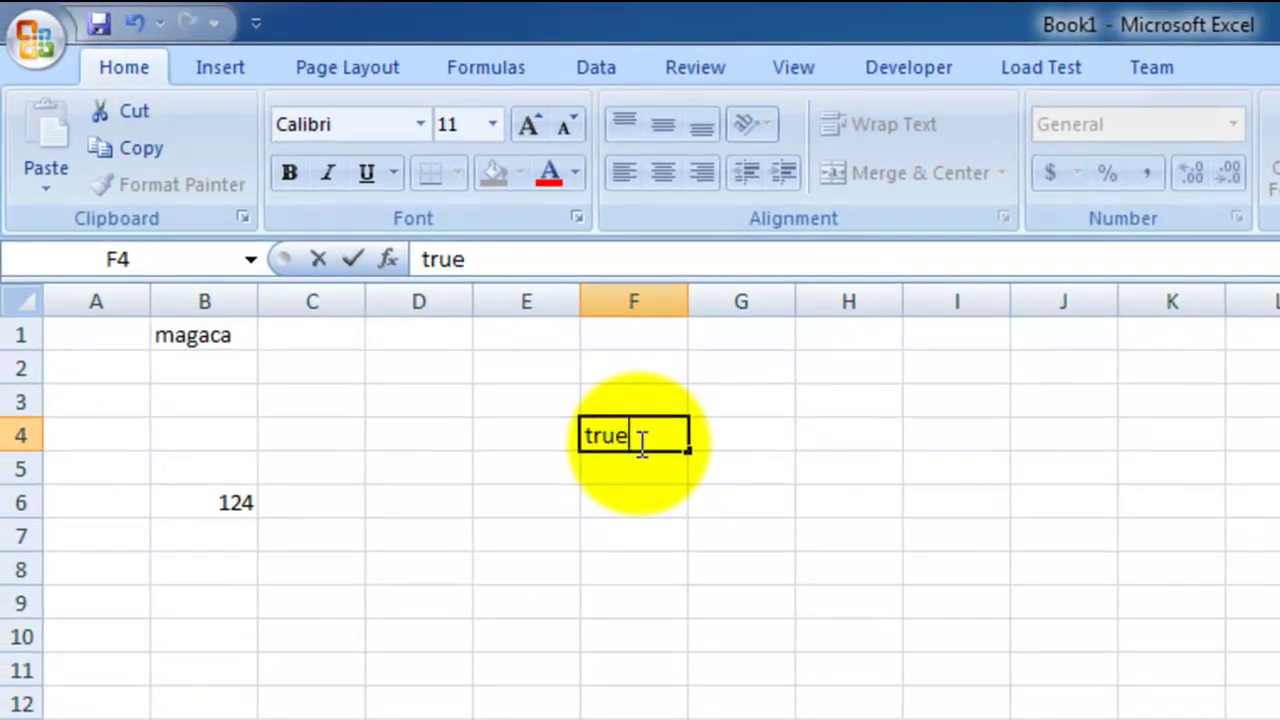
pyautogui.click(771, 643)
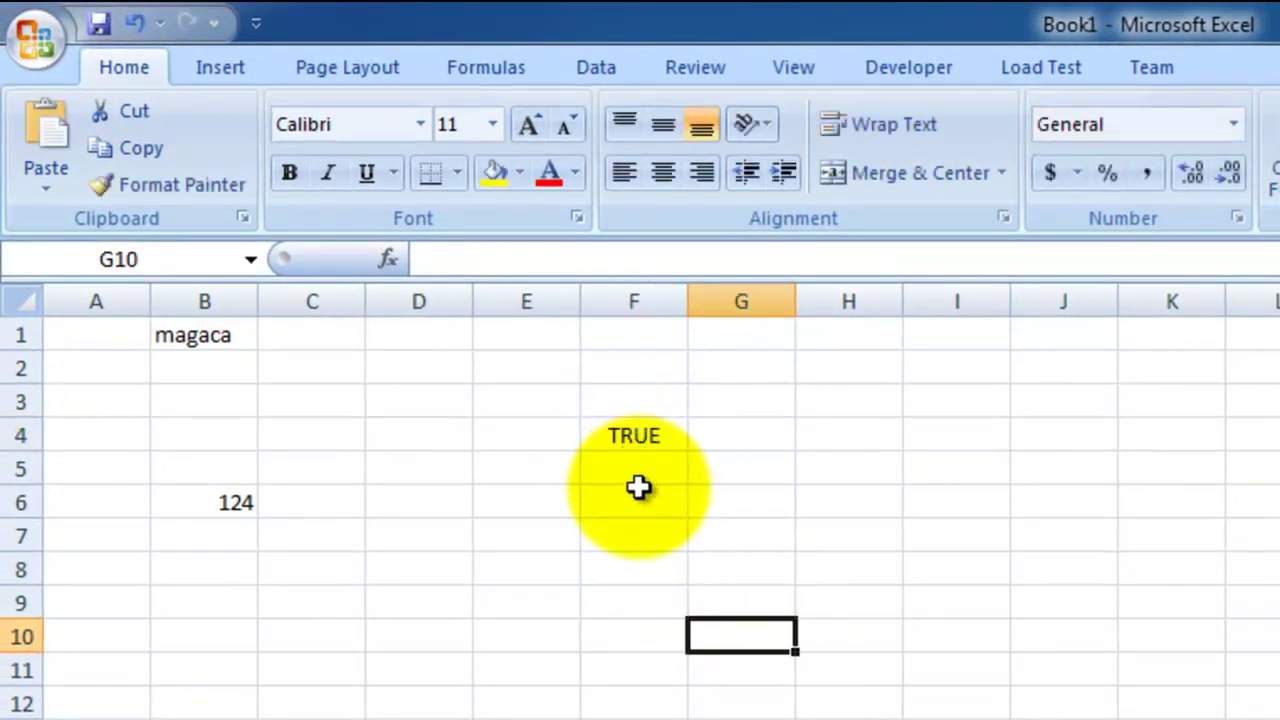
# Enter the logical value "false" in cell F9.
pyautogui.click(636, 597)
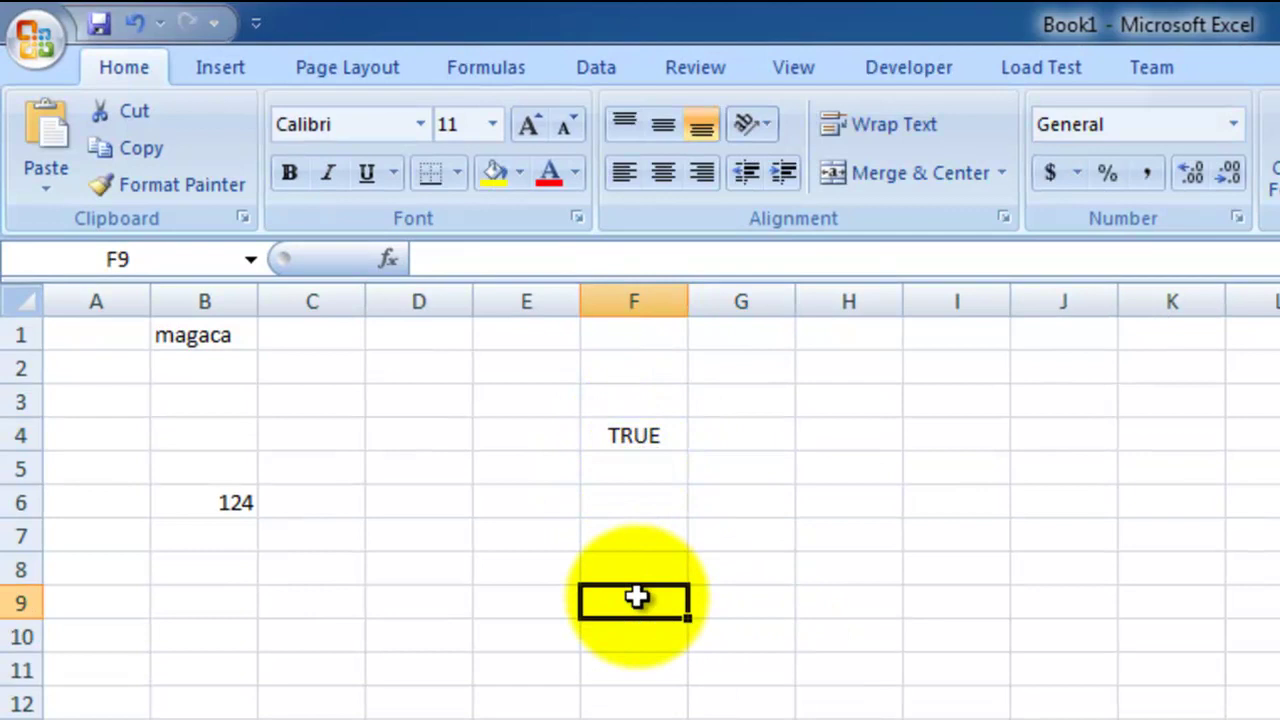
pyautogui.write('false')
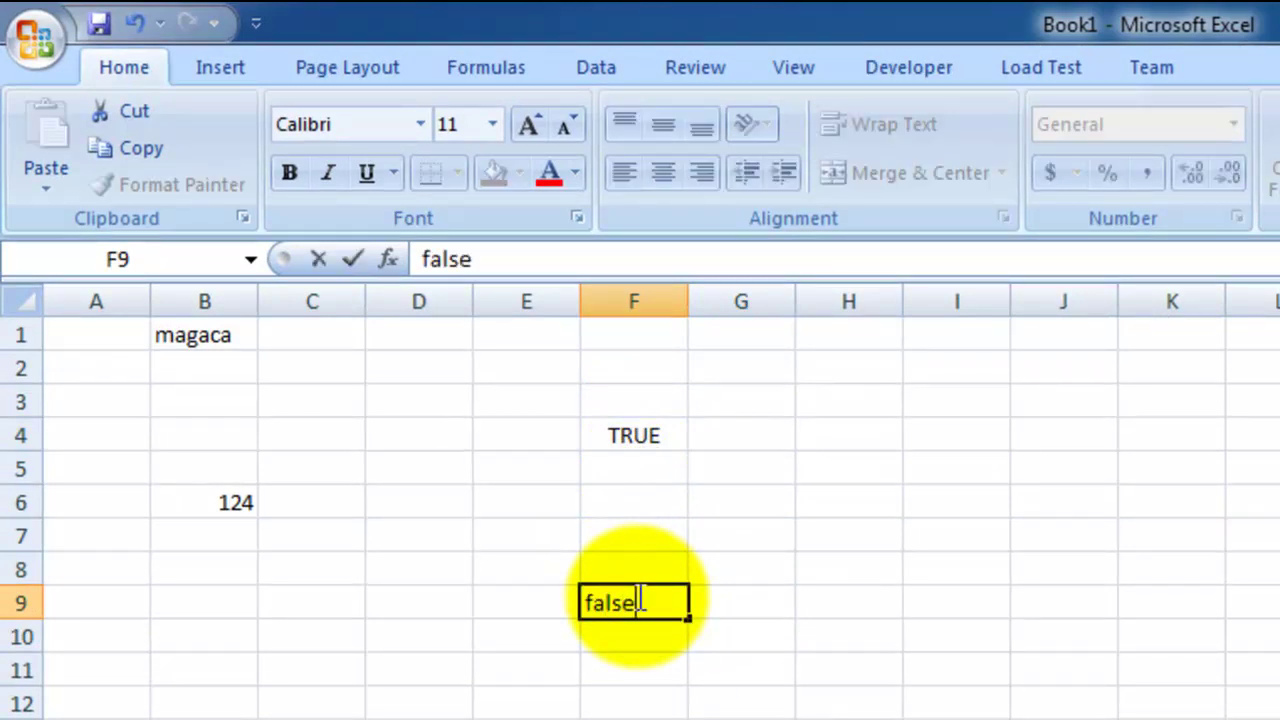
pyautogui.click(766, 643)
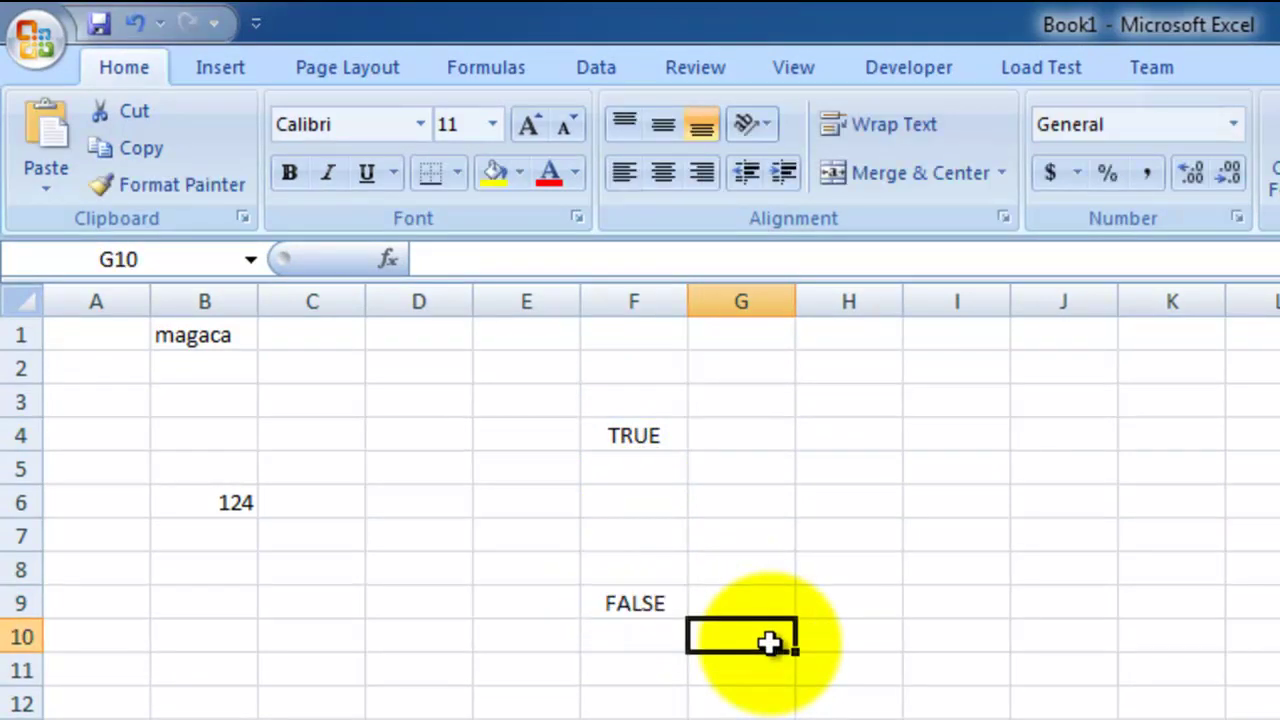
# Review the logical, text and number entries in cells F9, F4, B1 and B6, one after another.
pyautogui.click(630, 605)
pyautogui.click(645, 440)
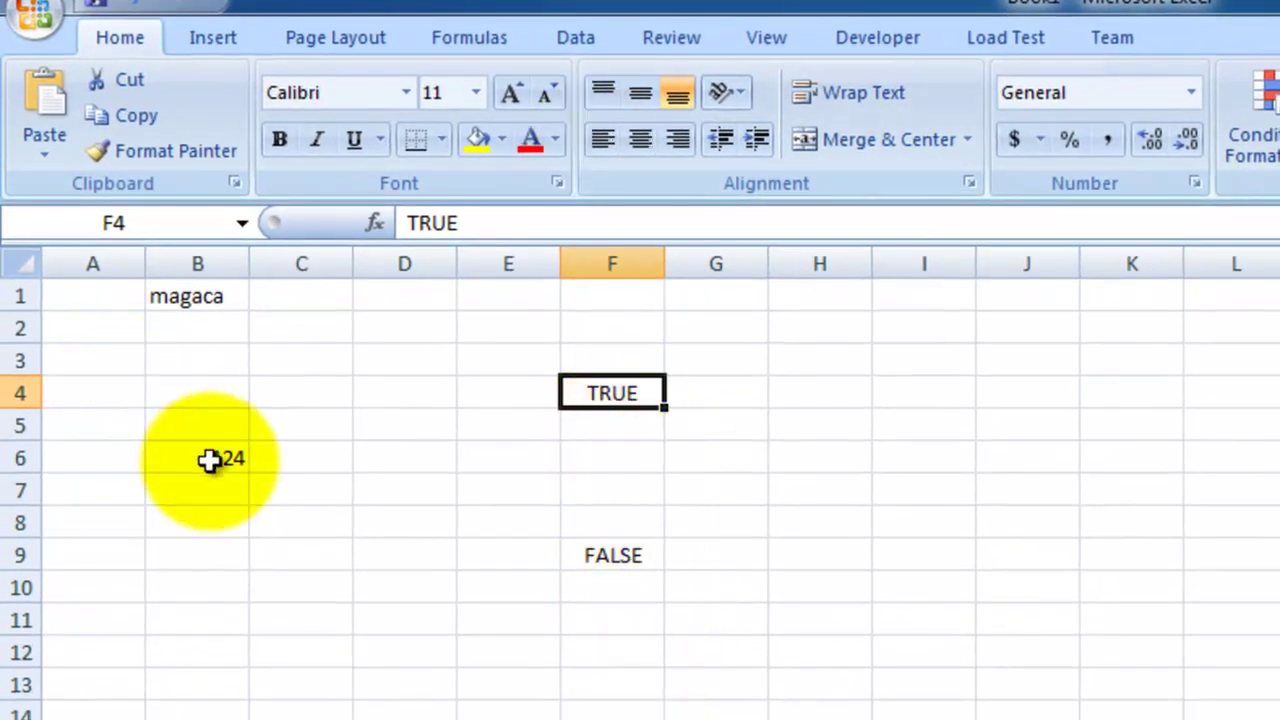
pyautogui.click(190, 293)
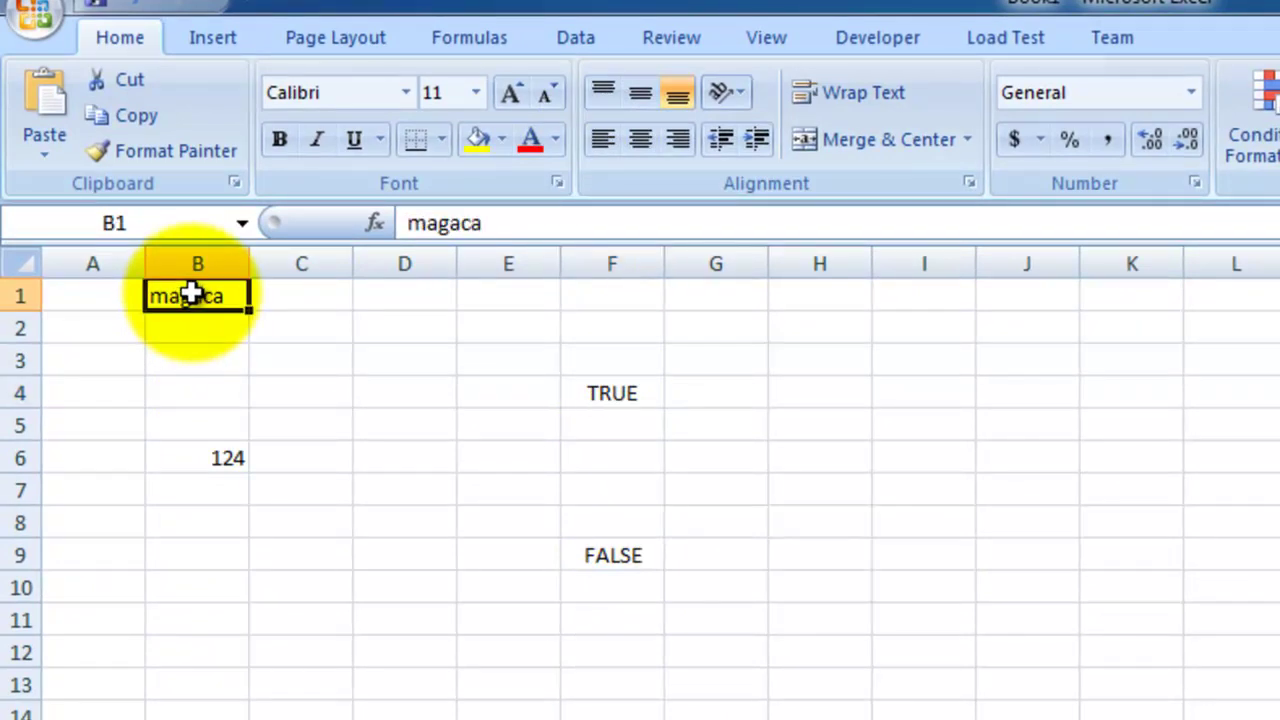
pyautogui.click(226, 458)
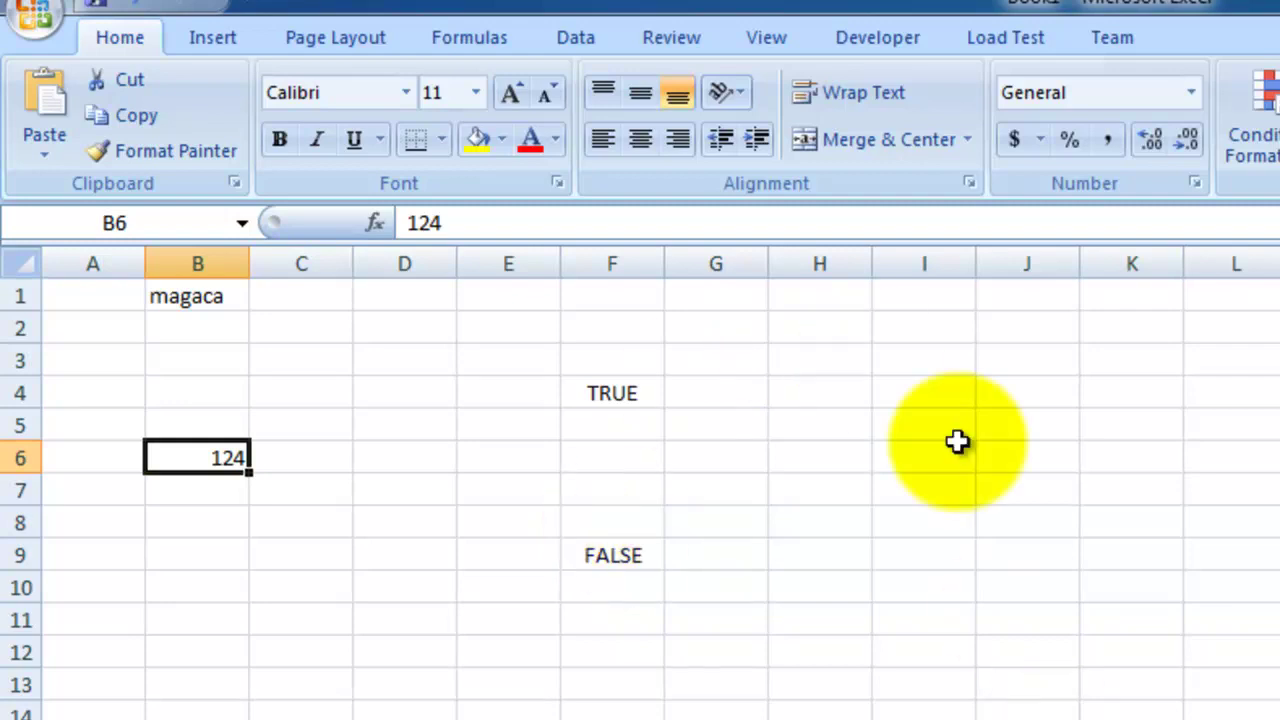
# Enter "jan" in cell I1 and fill the month series down through cell I10.
pyautogui.click(928, 297)
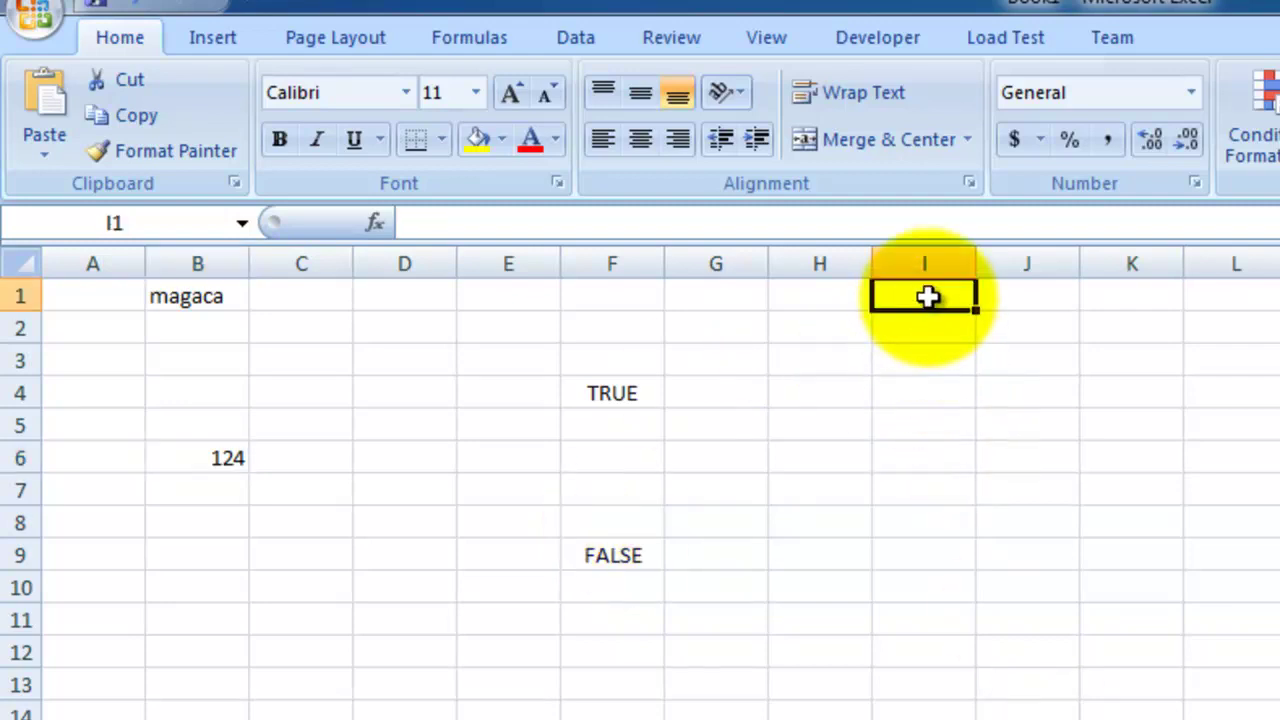
pyautogui.write('jan')
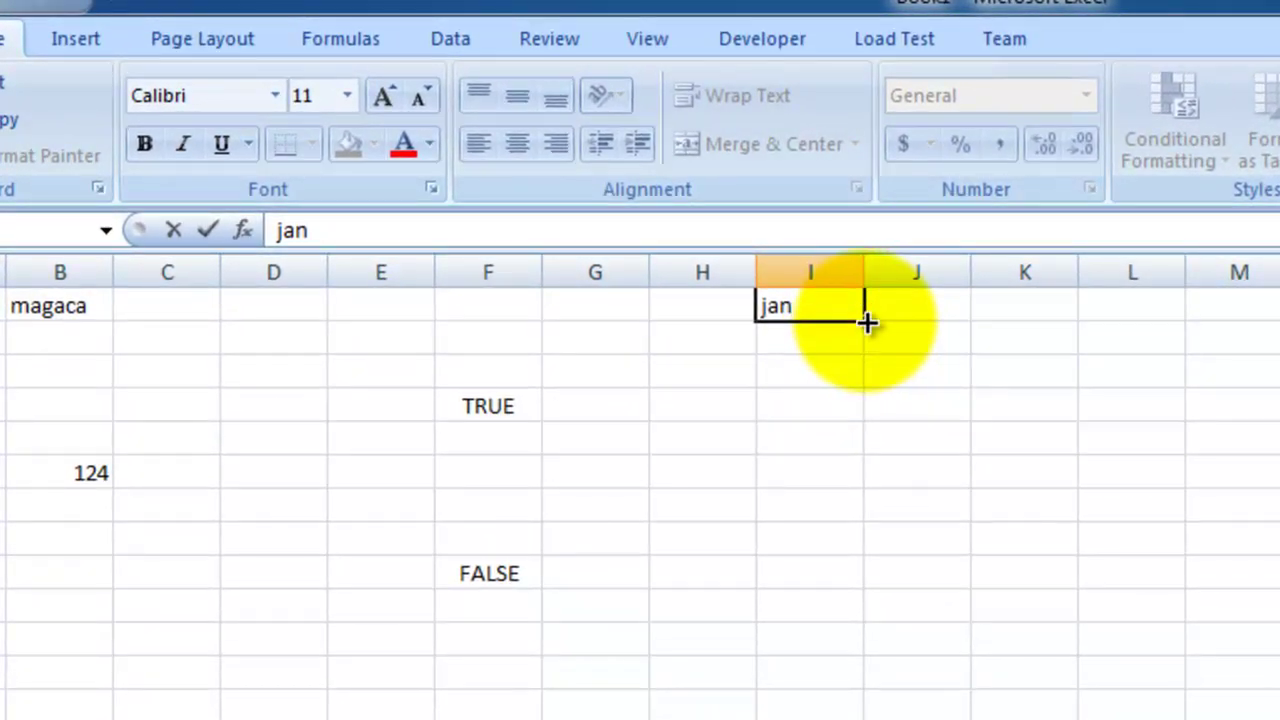
pyautogui.moveTo(866, 321); pyautogui.dragTo(863, 631)
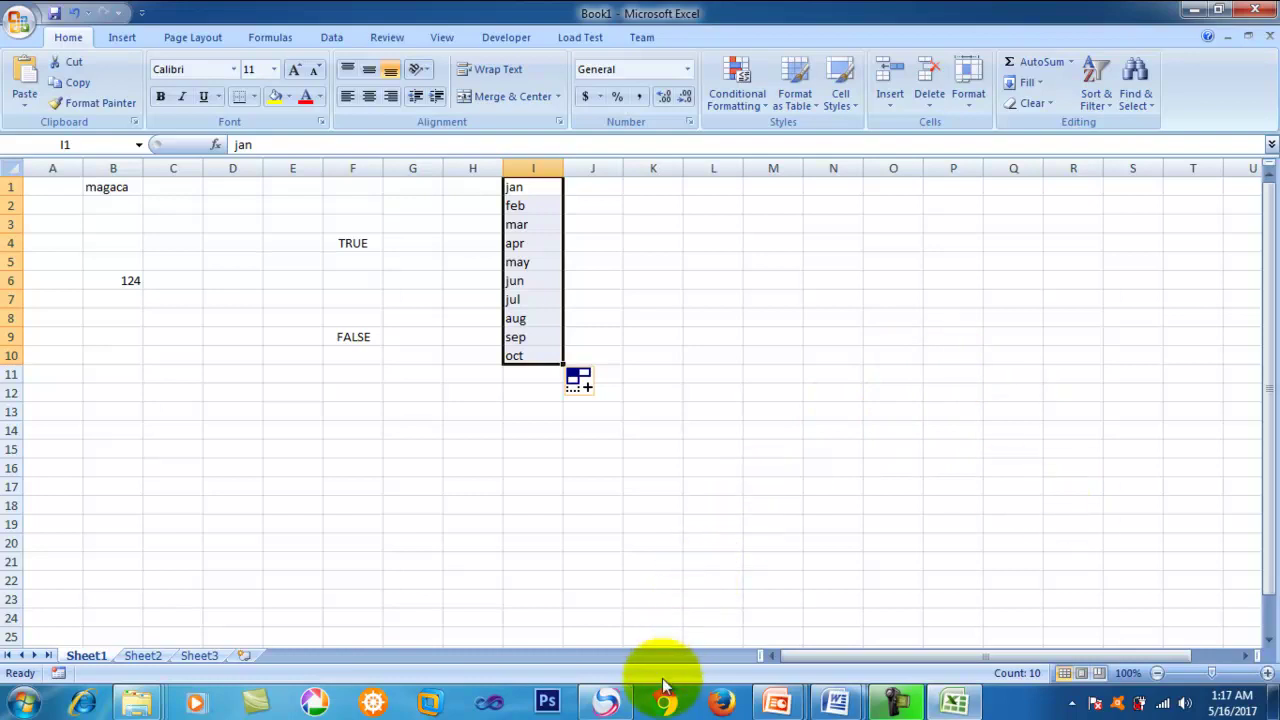
# Switch to the web browser and view the Somali Star Online Training blog and the Somali Star Online WordPress site.
pyautogui.click(626, 714)
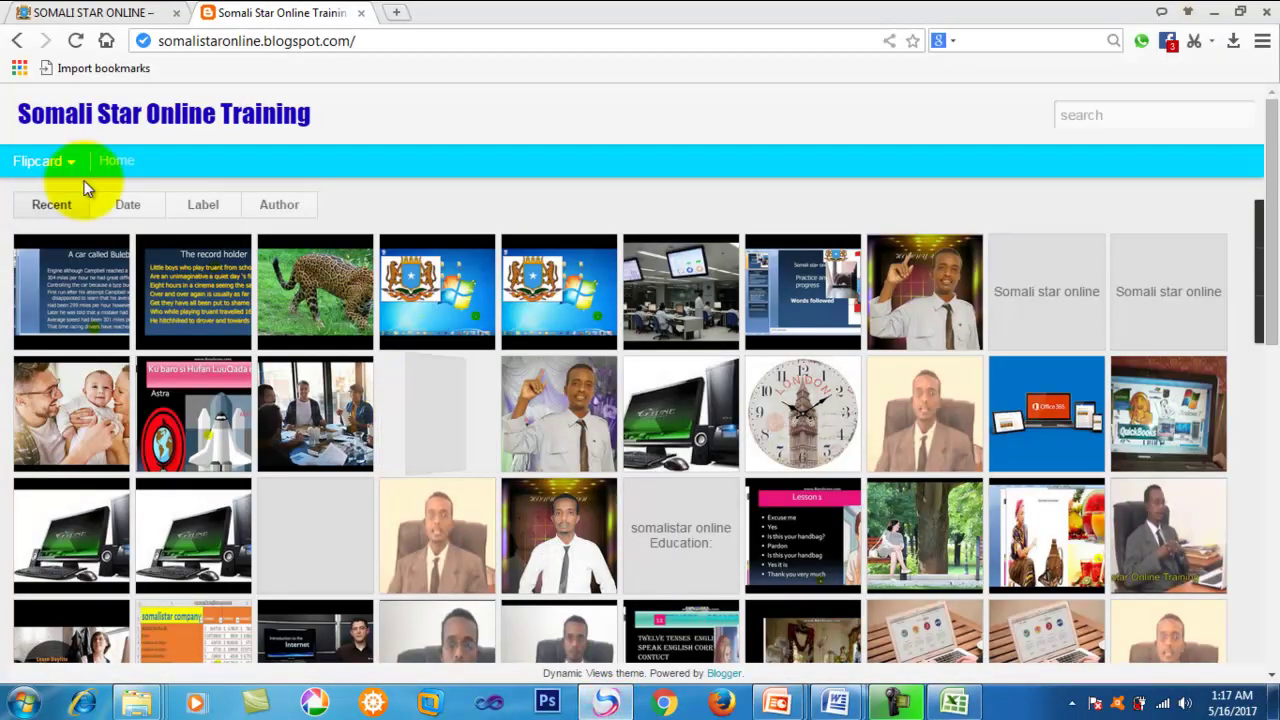
pyautogui.click(72, 12)
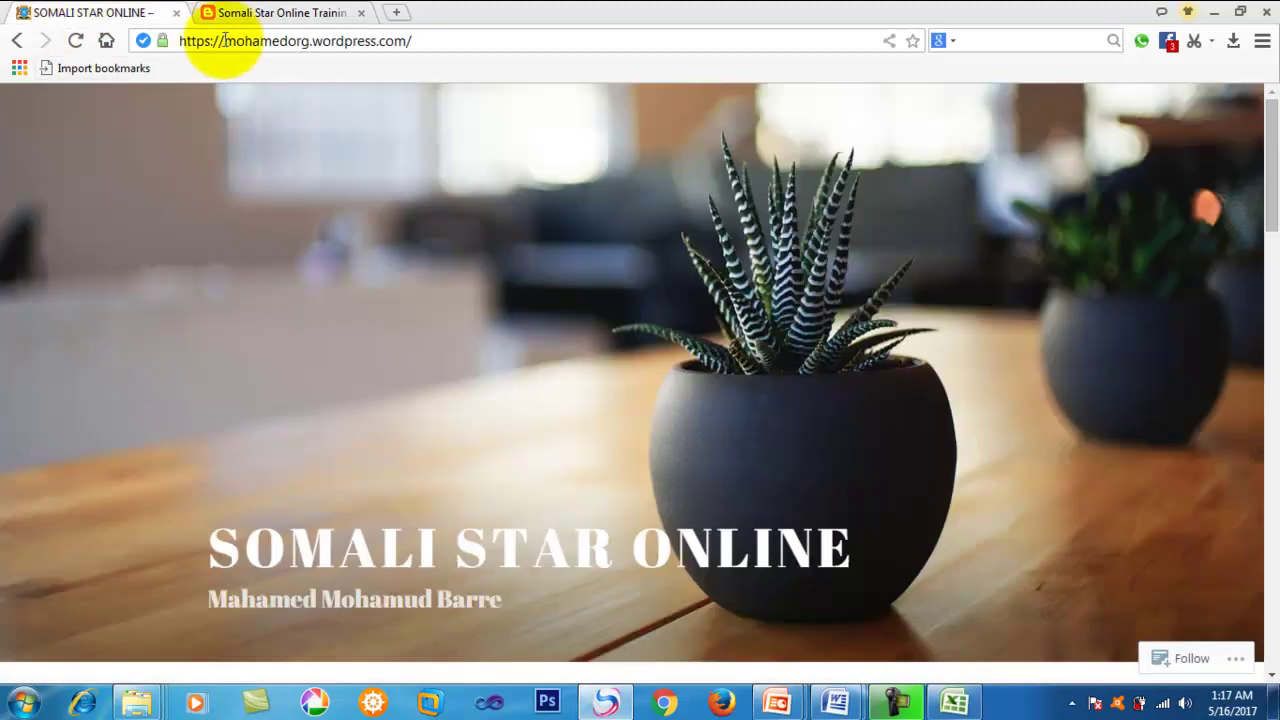